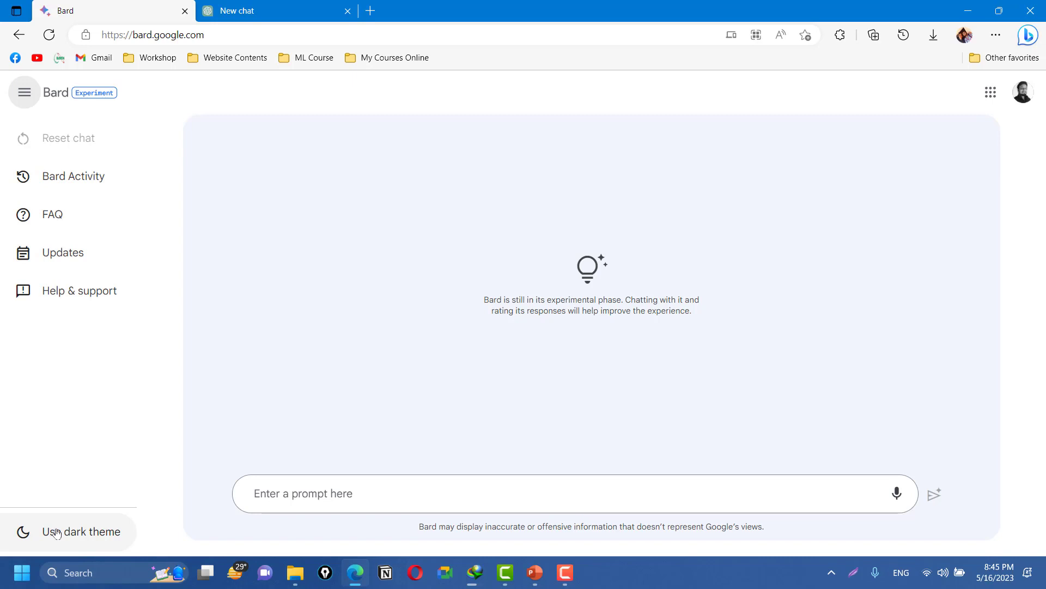
Switch the Bard interface to the dark theme.
left_click(54, 533)
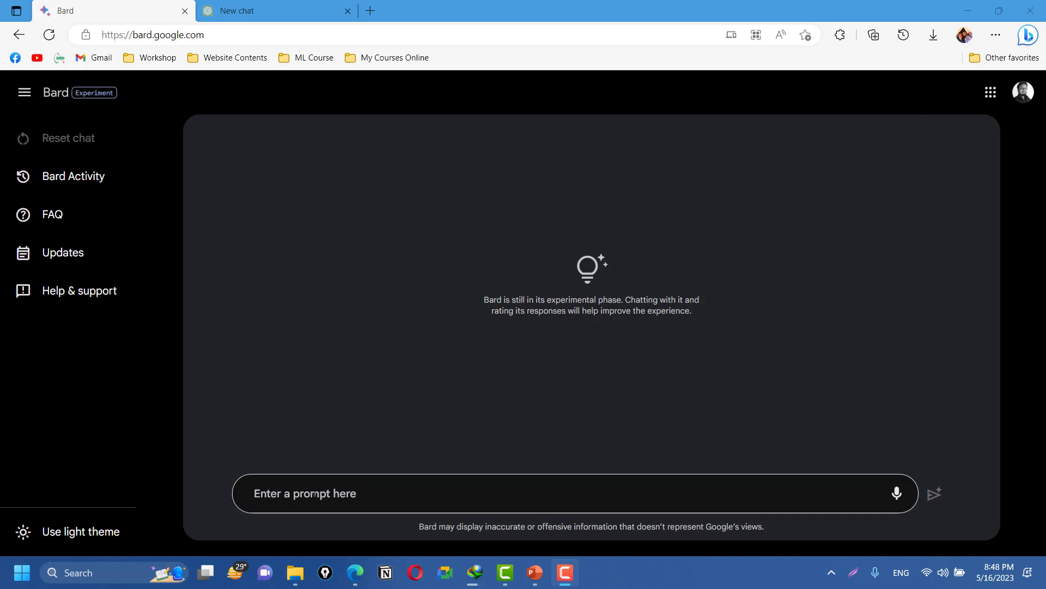
Enter the Bard prompt "differentiate between chatgpt and google bard in tabular form".
left_click(314, 494)
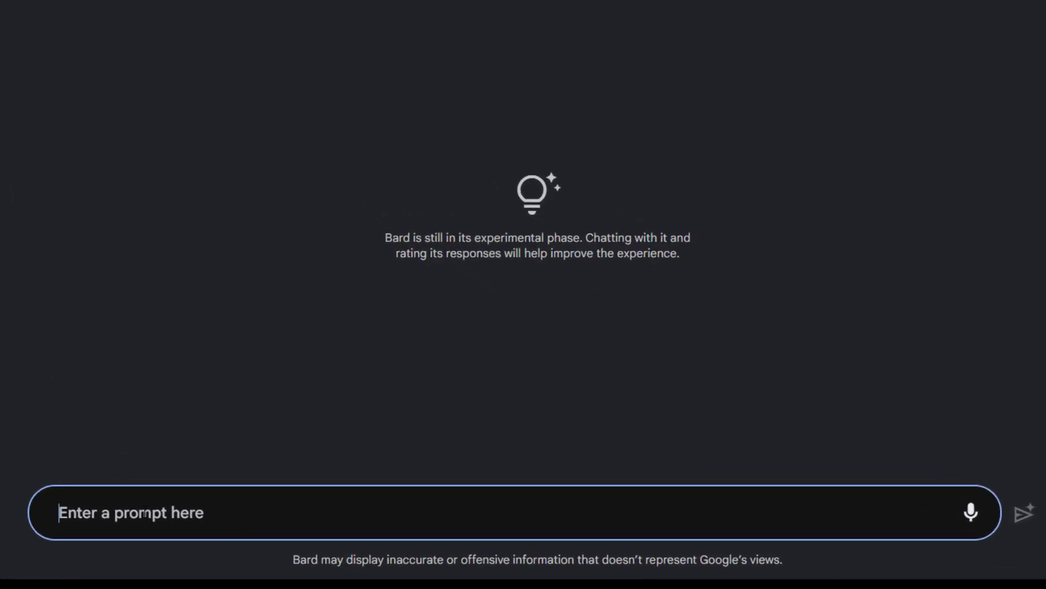
type("dif")
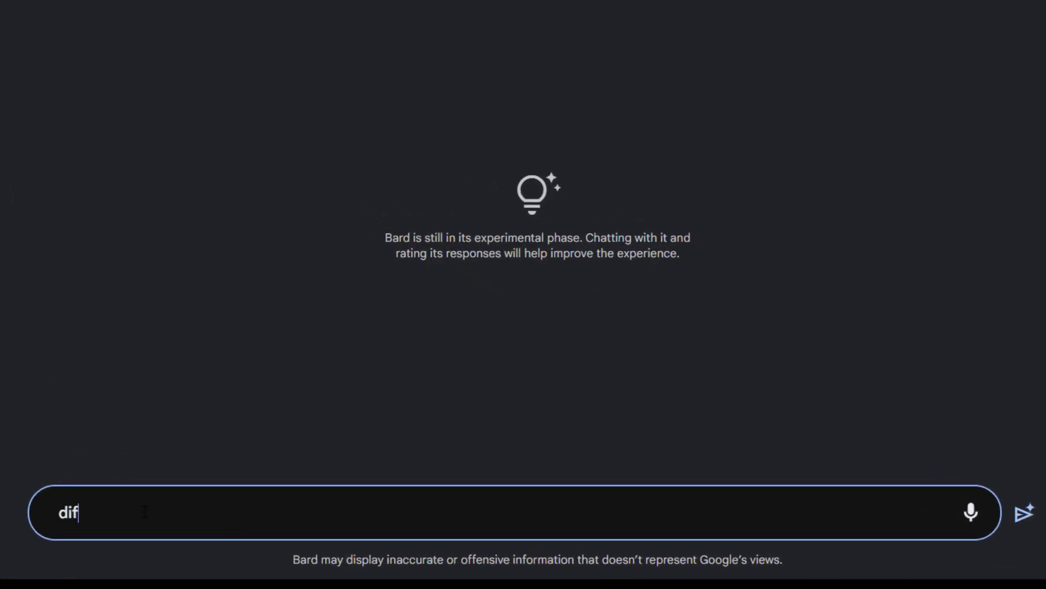
type("ferentiate betwee")
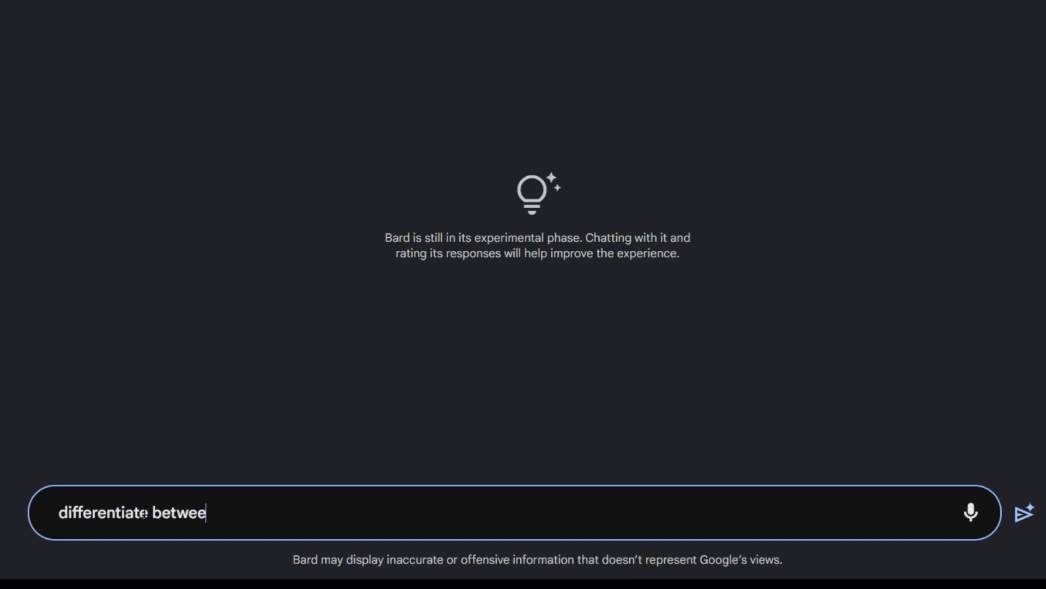
type("n chatgp")
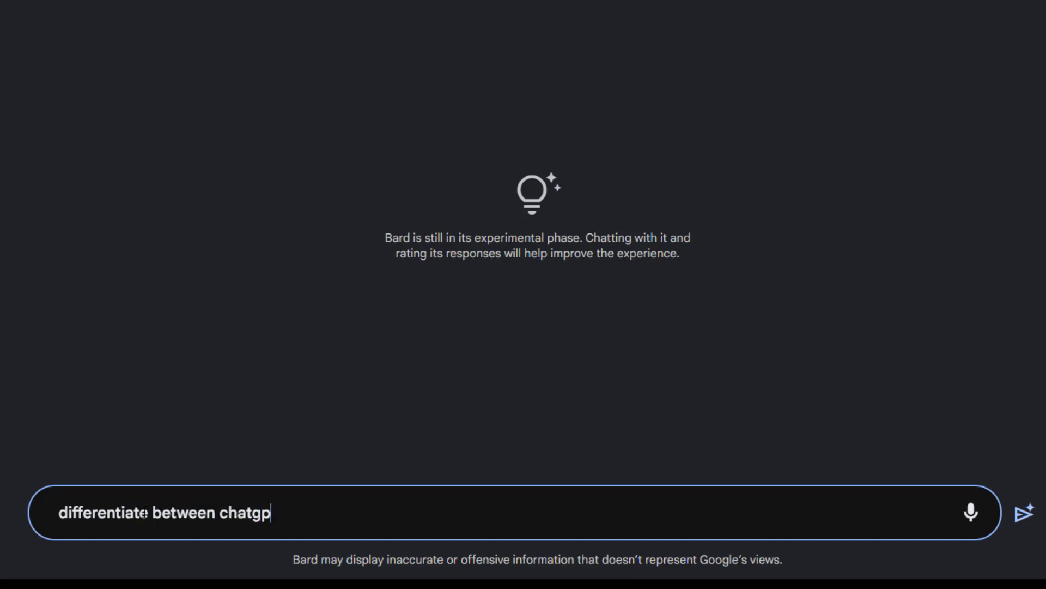
type("t and google ")
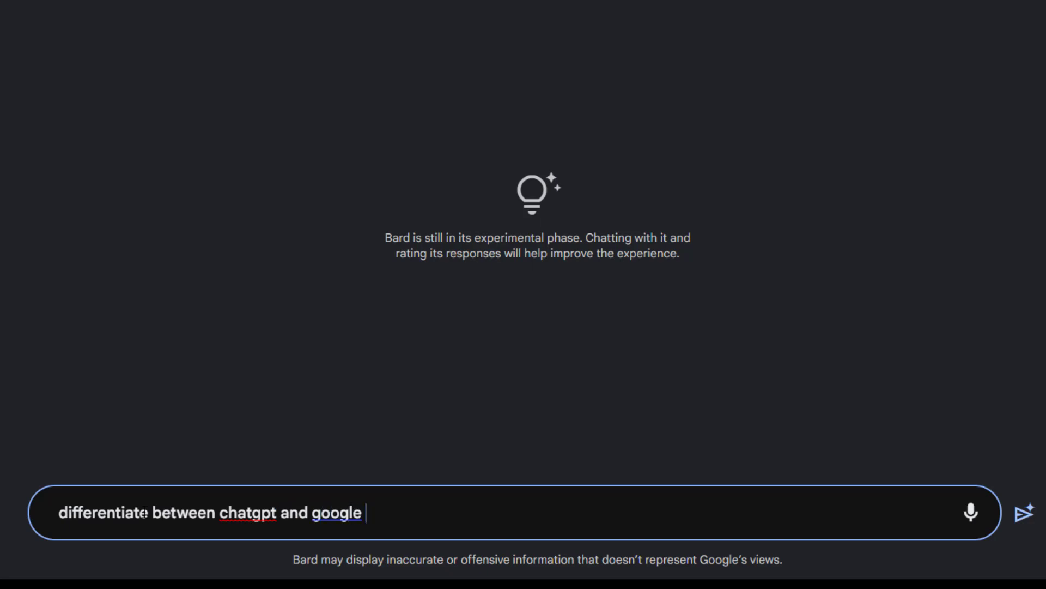
type("bard in t")
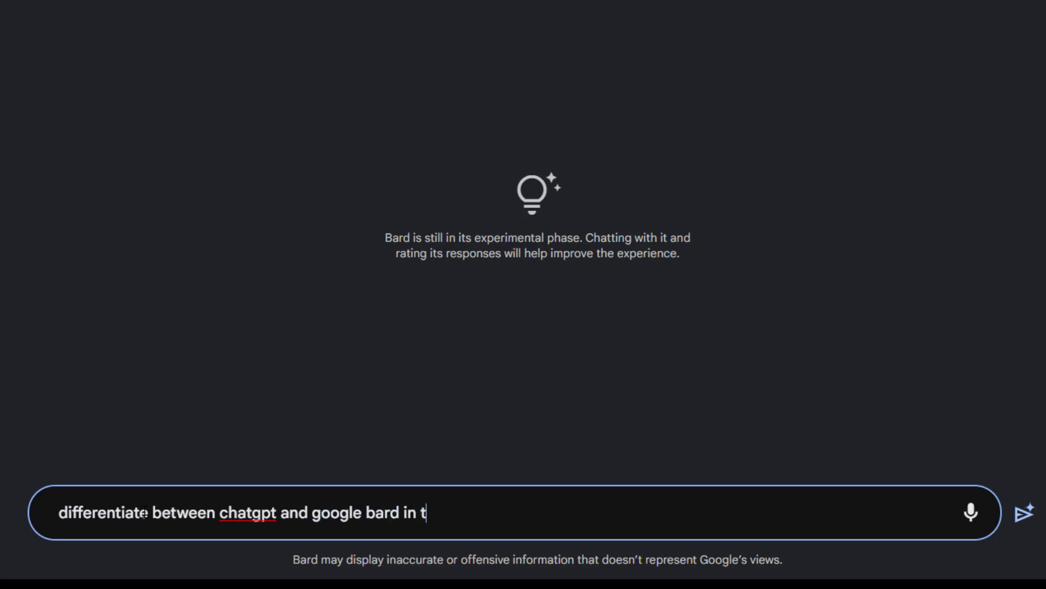
type("abular form")
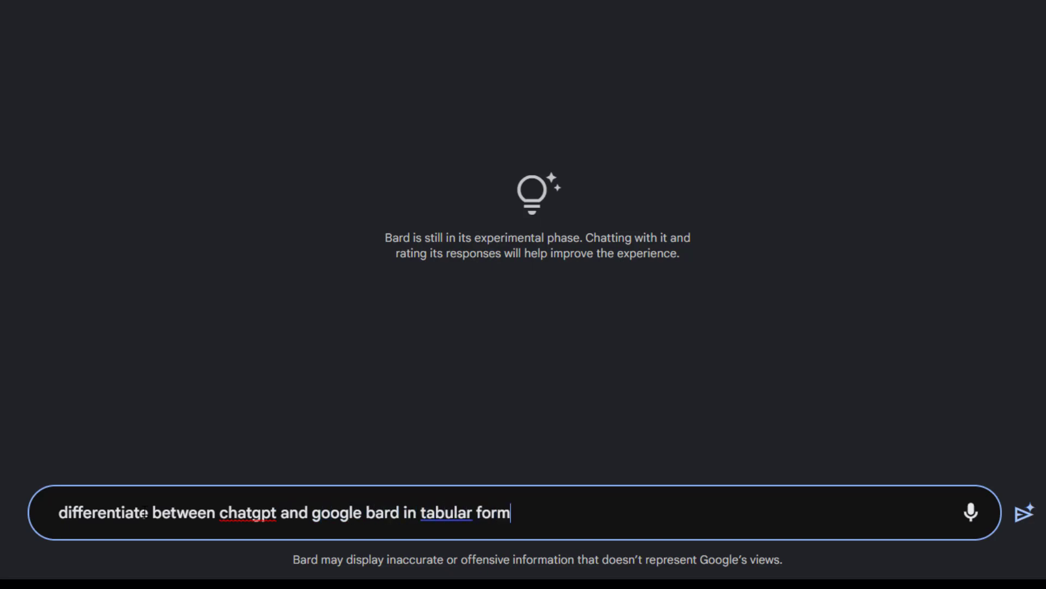
Correct the spelling of "chatgpt" to "ChatGPT" in the prompt and submit it.
key("ctrl+a")
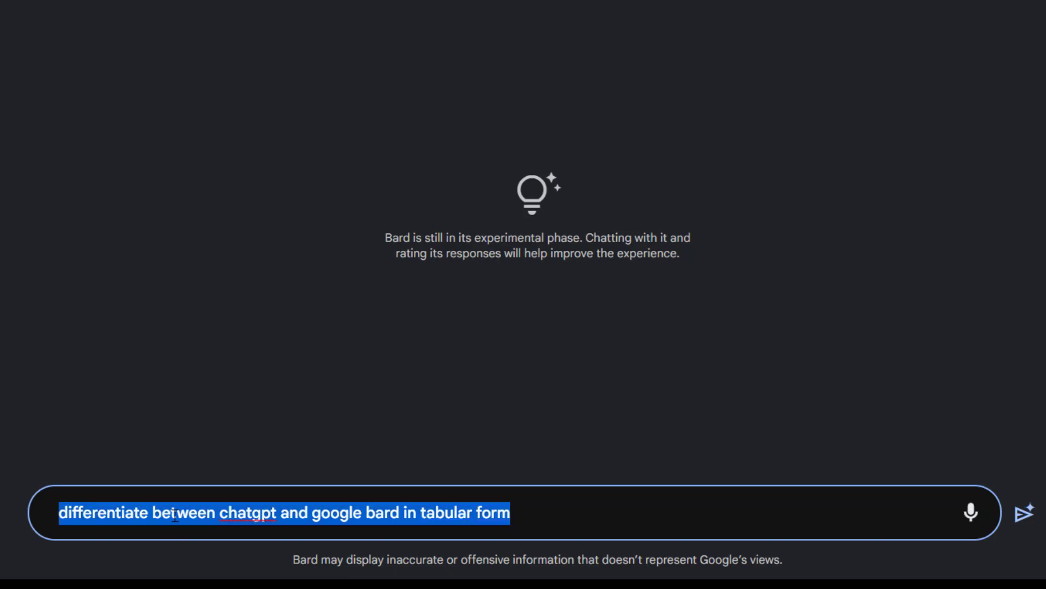
right_click(240, 515)
left_click(299, 225)
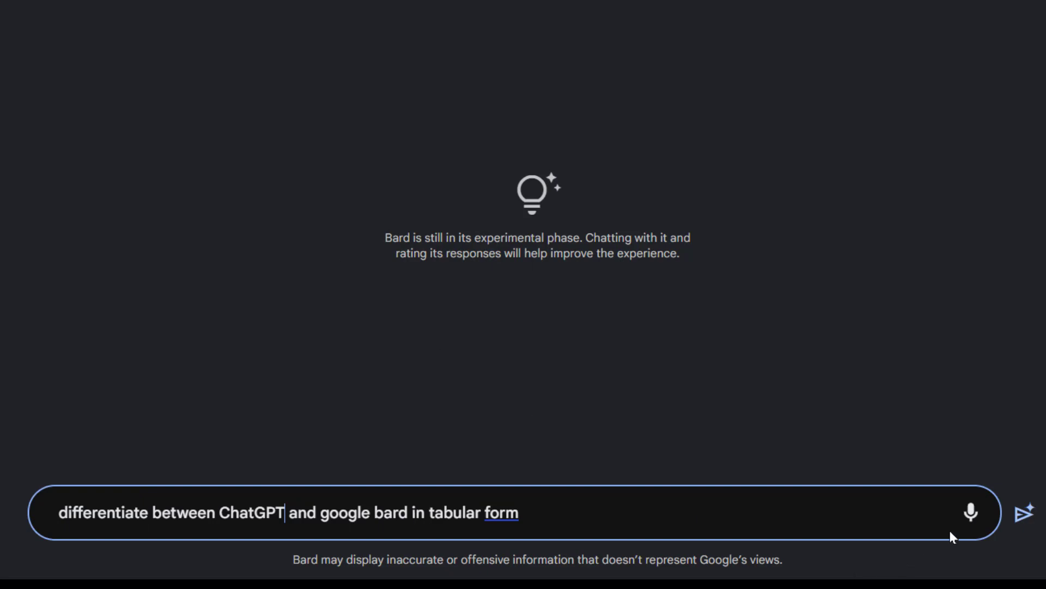
left_click(1026, 514)
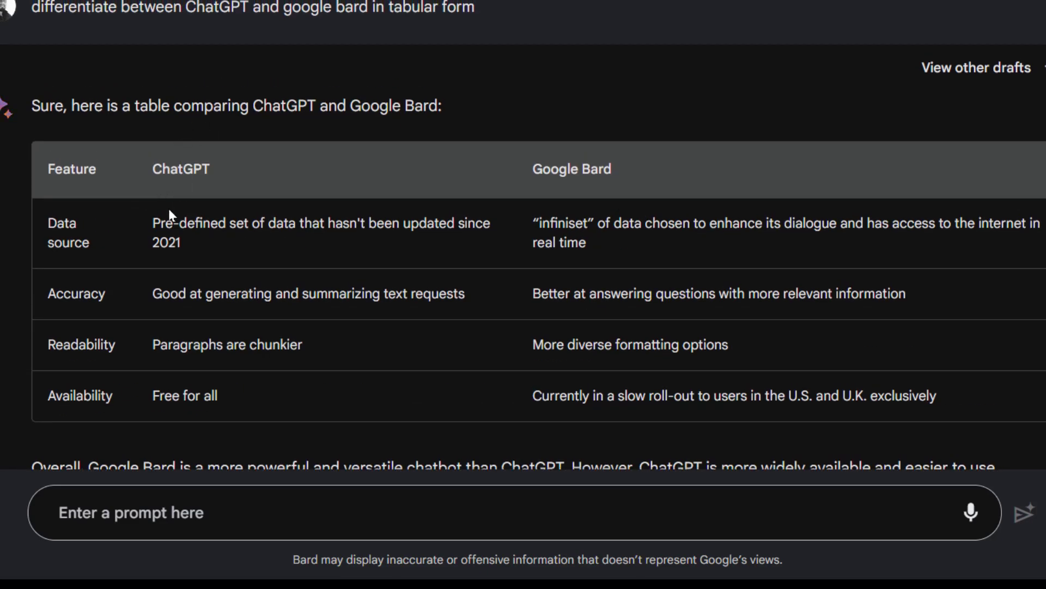
Read Bard's comparison table, highlighting the year 2021 in the ChatGPT data source cell.
double_click(183, 243)
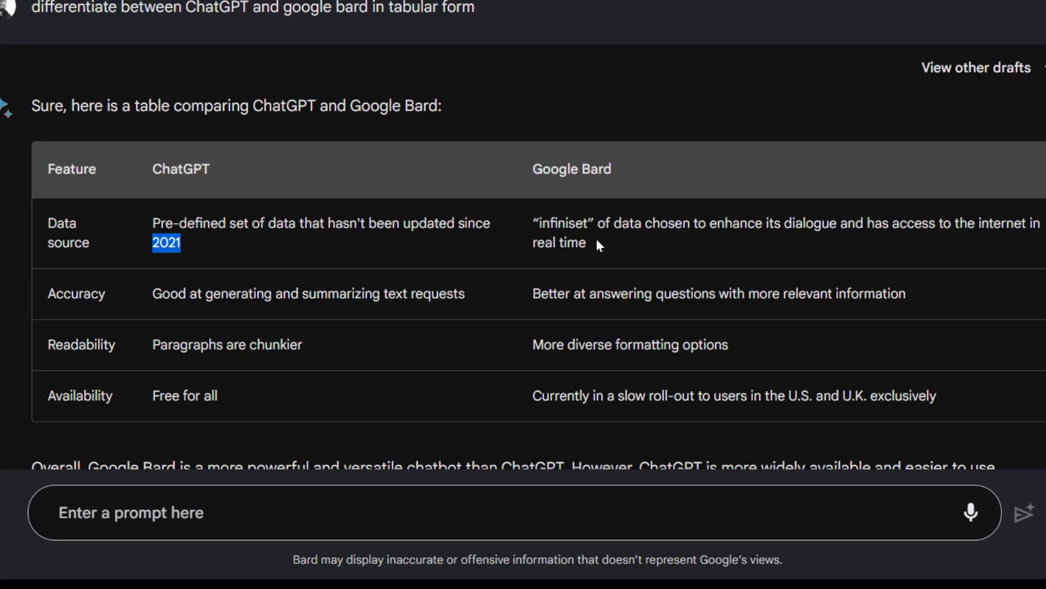
scroll(152, 264, "down", 1)
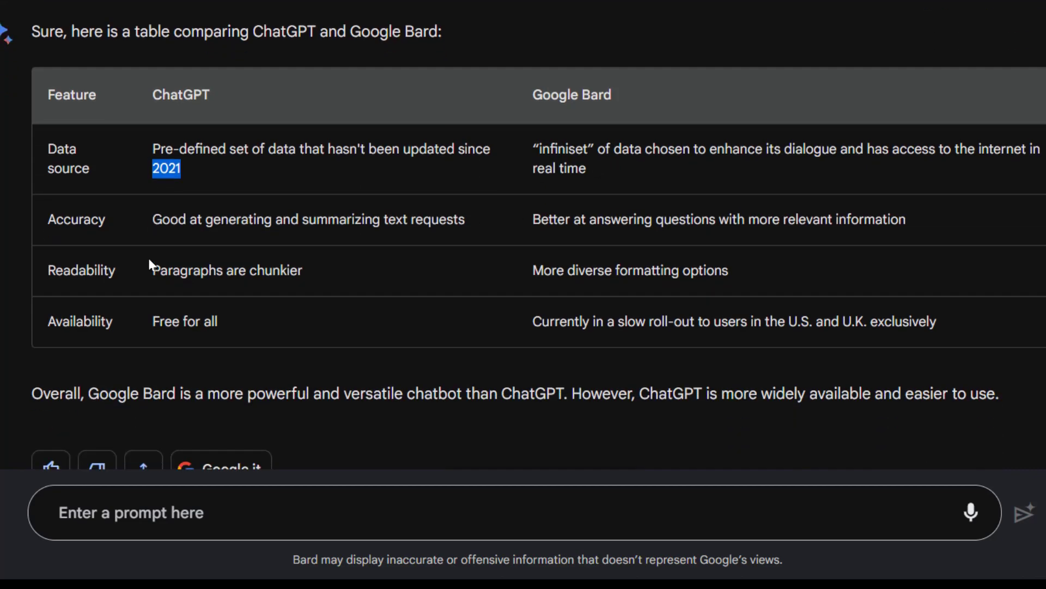
left_click(172, 215)
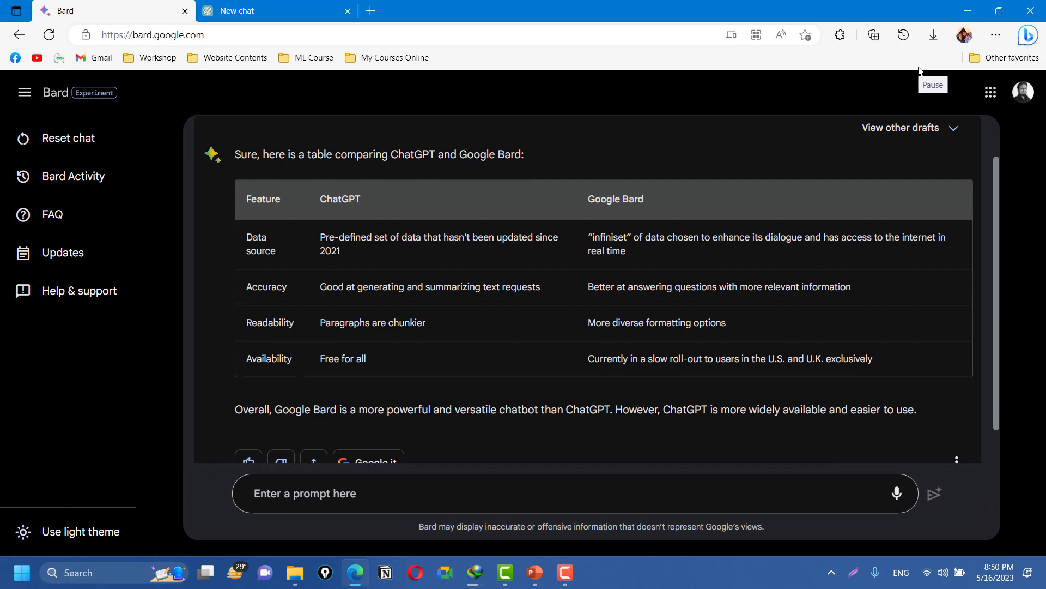
Switch to ChatGPT and submit the same prompt, "differentiate between chatgpt and google bard in tabular form".
key("ctrl+Tab")
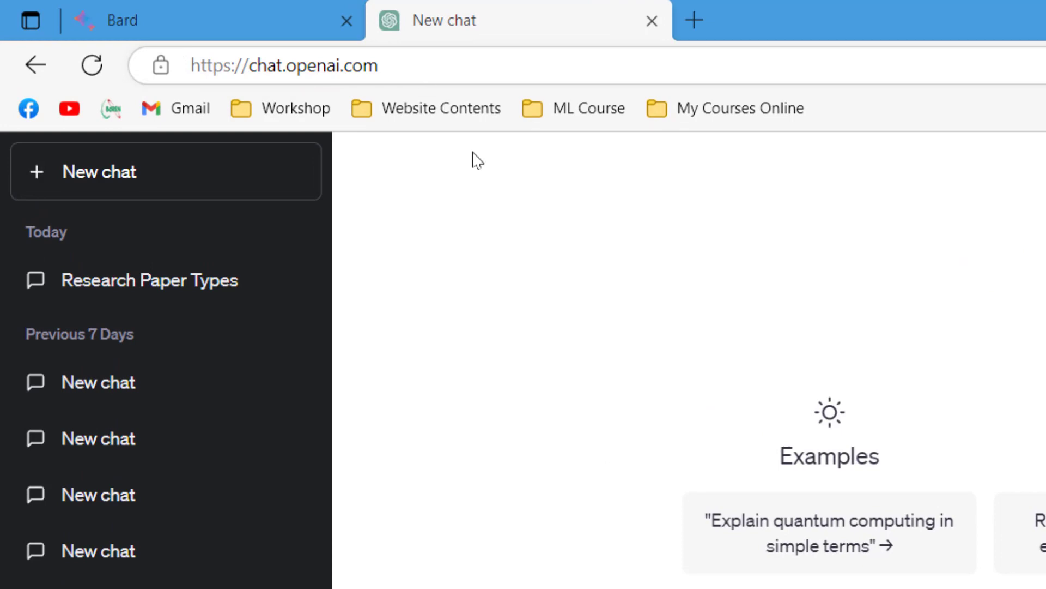
left_click(470, 585)
type("differentiate between chatgpt and google bard in tabular form")
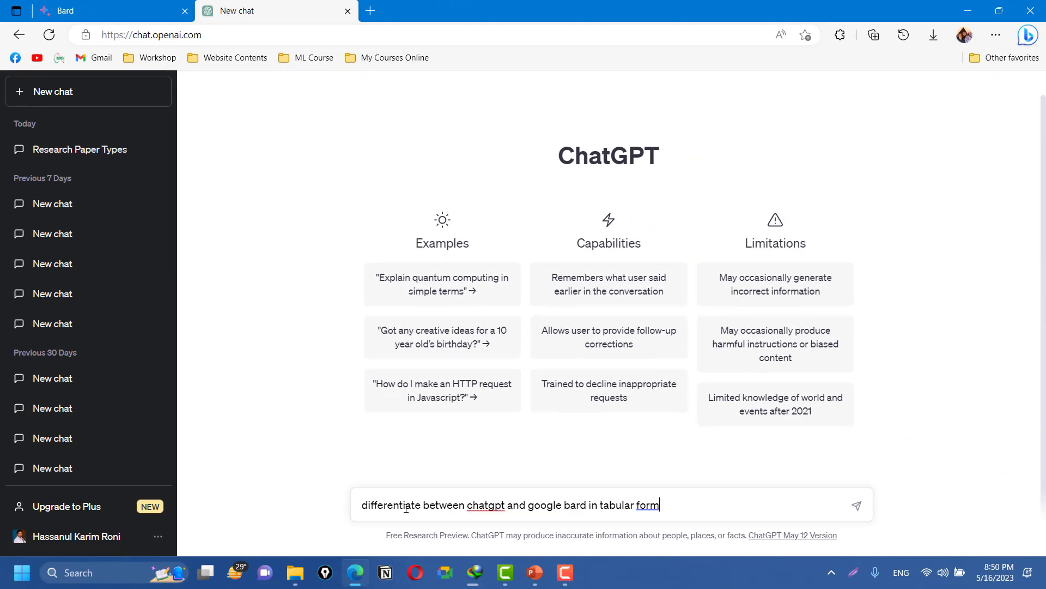
key("Return")
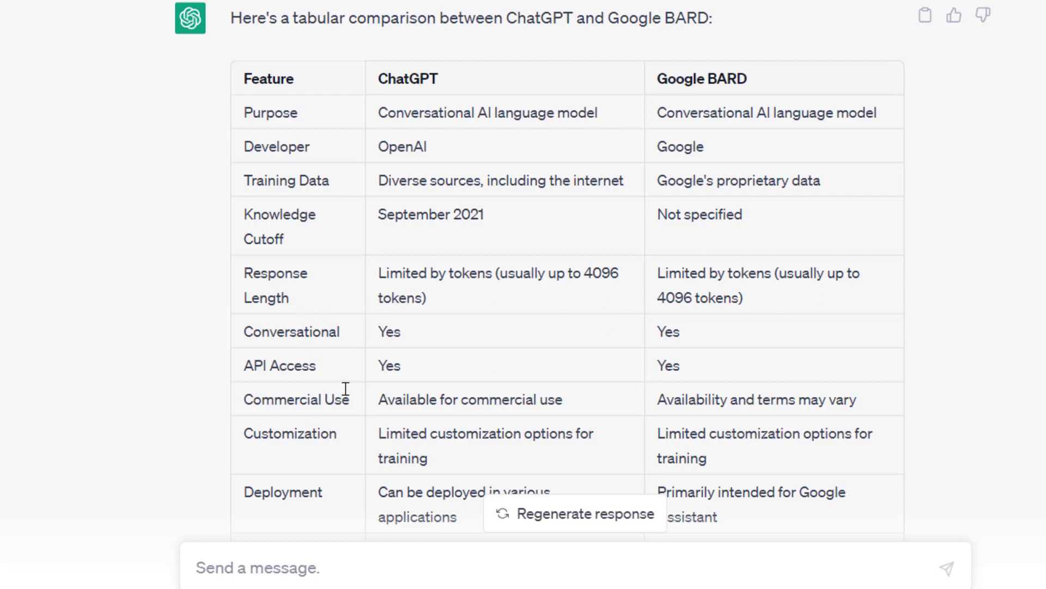
Read through ChatGPT's full comparison table, from purpose to pricing, and its closing note.
scroll(376, 299, "down", 2)
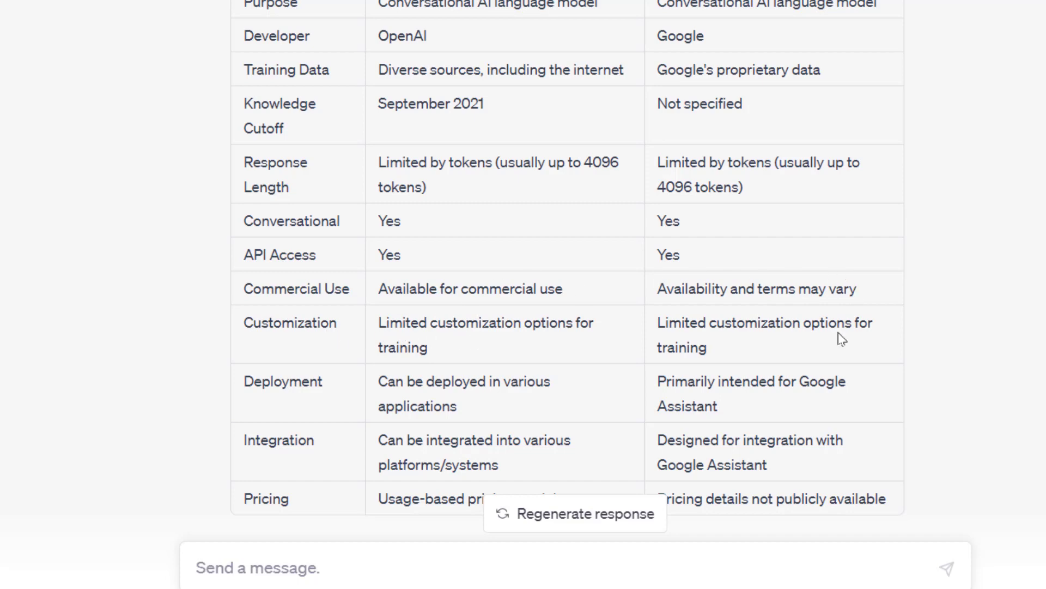
scroll(430, 396, "down", 2)
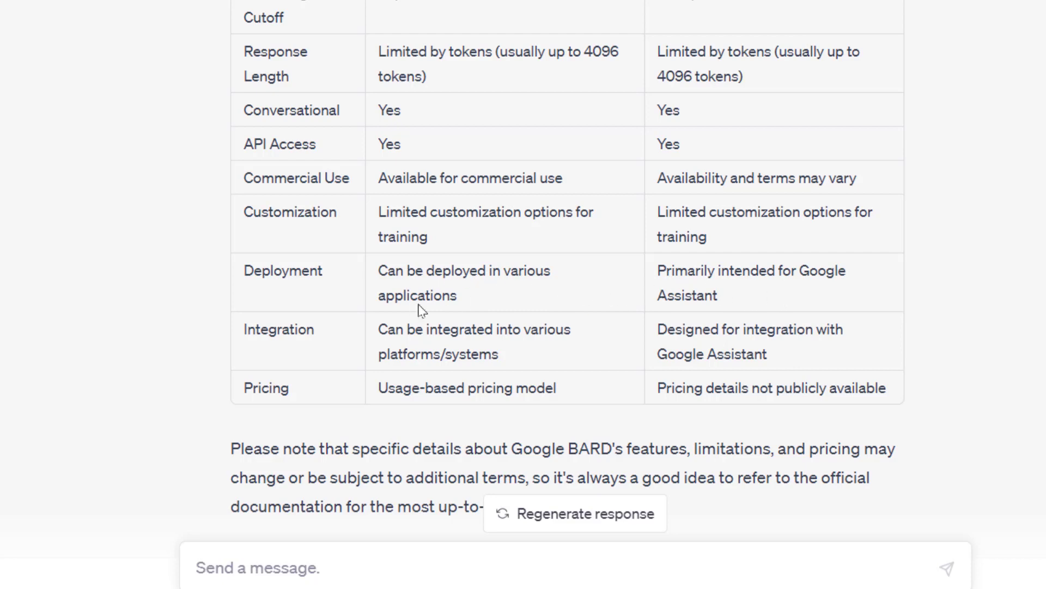
scroll(421, 311, "up", 2)
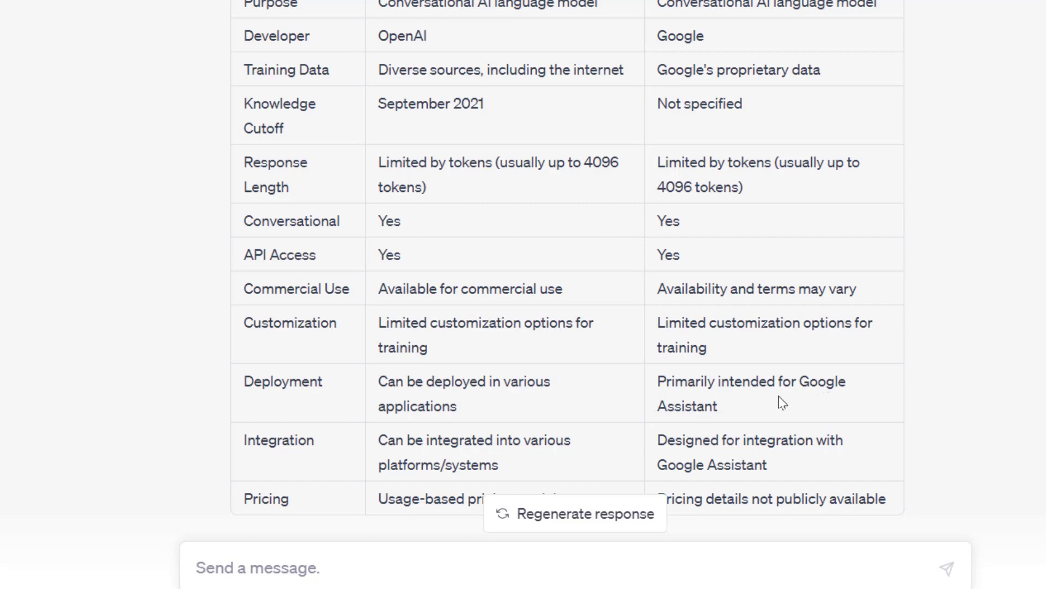
scroll(782, 403, "down", 2)
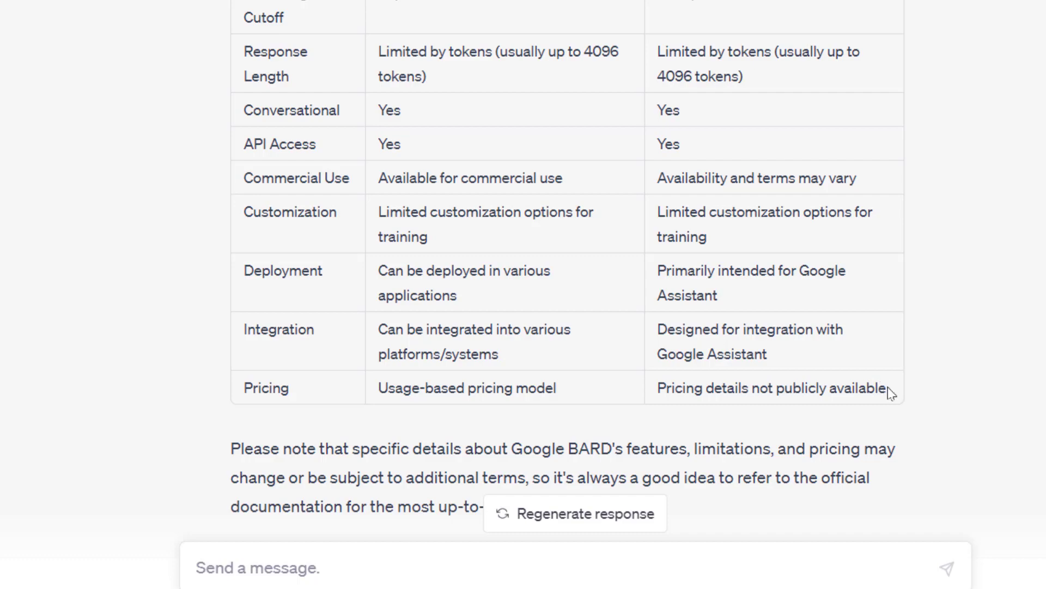
scroll(869, 378, "up", 4)
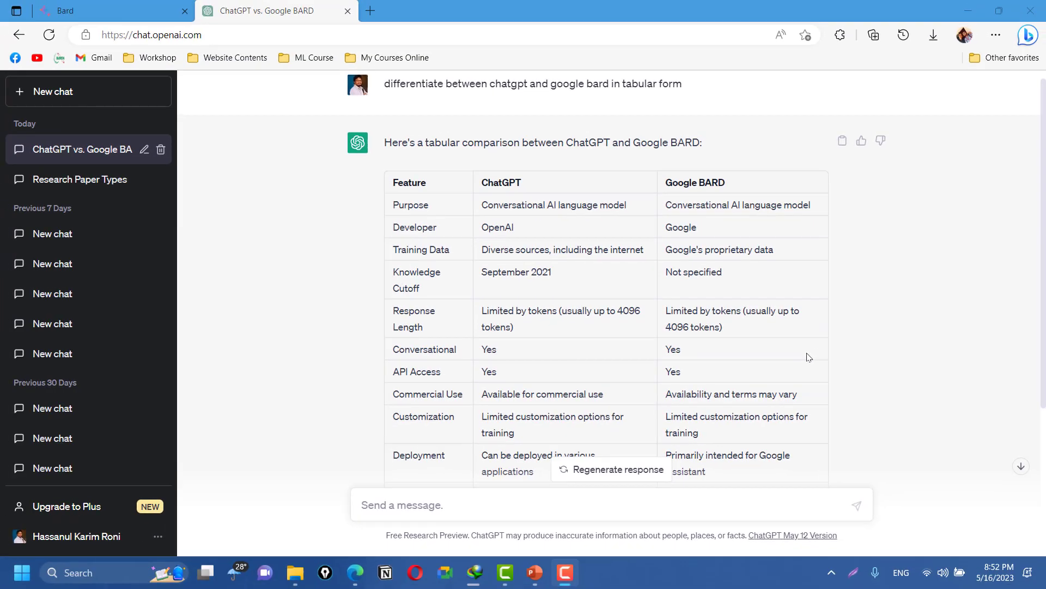
scroll(518, 236, "down", 3)
scroll(679, 158, "up", 1)
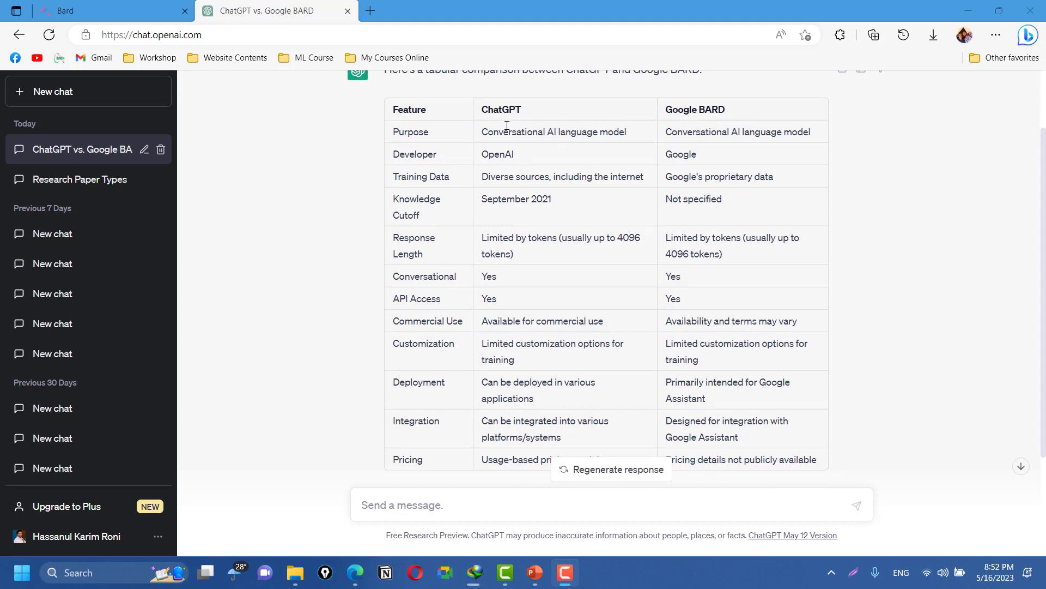
scroll(519, 138, "down", 3)
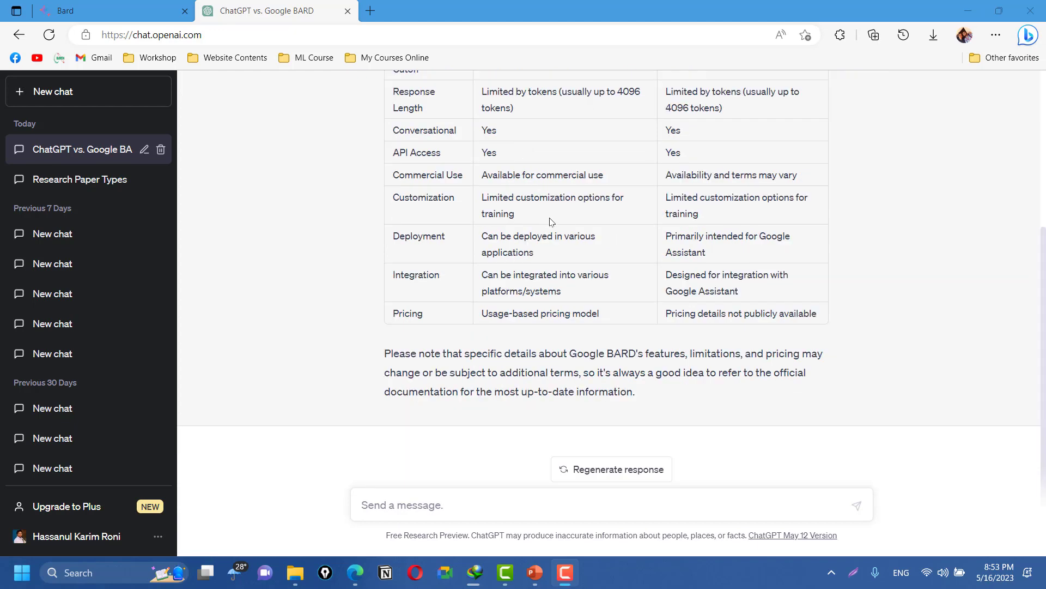
Return to Bard and review its comparison table, closing summary and response options.
left_click(136, 16)
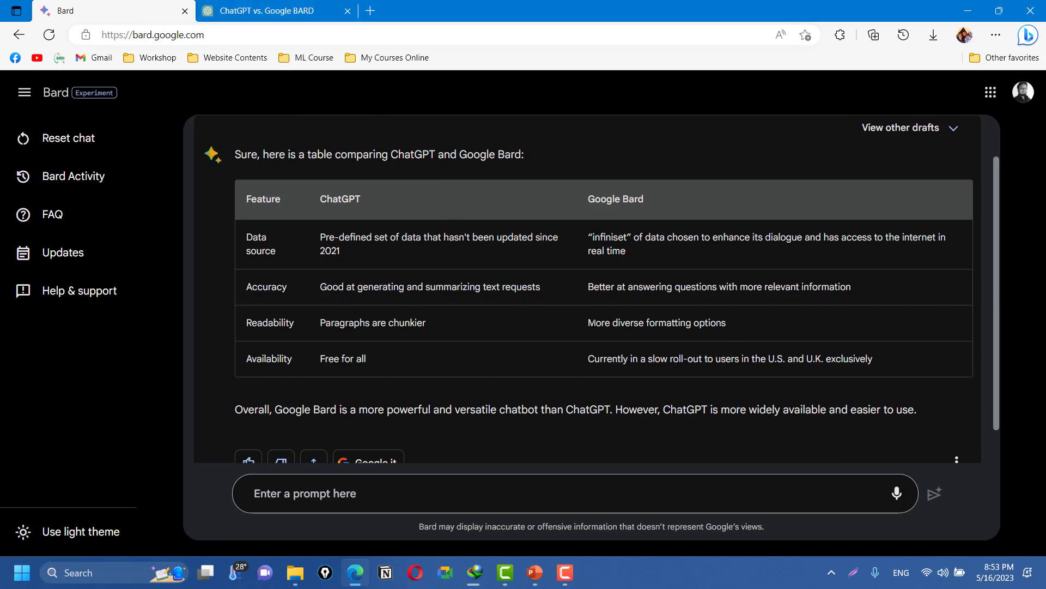
scroll(593, 322, "down", 1)
left_click(352, 493)
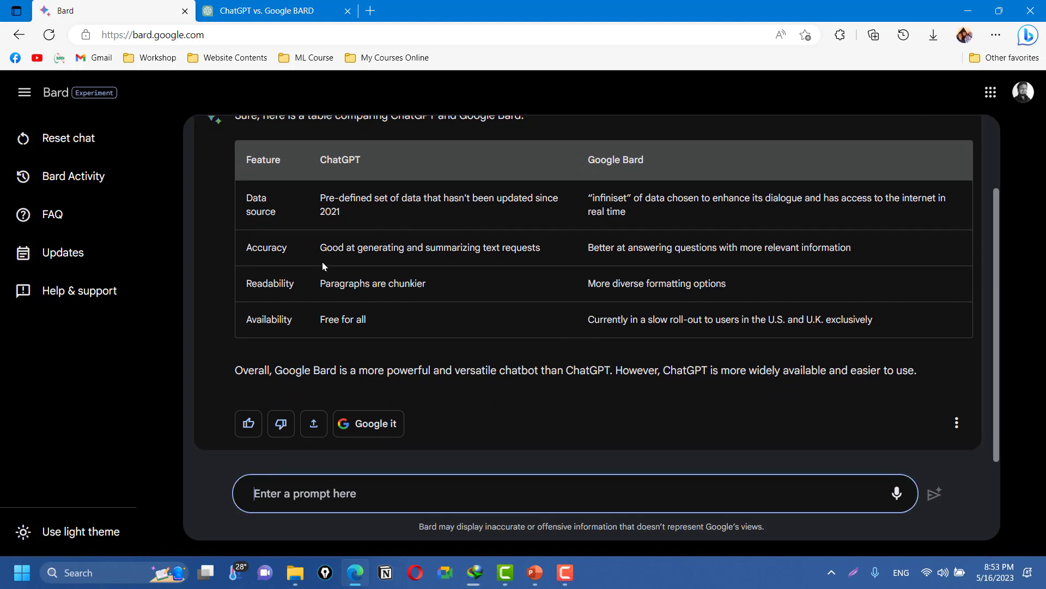
scroll(322, 261, "up", 2)
scroll(323, 262, "down", 2)
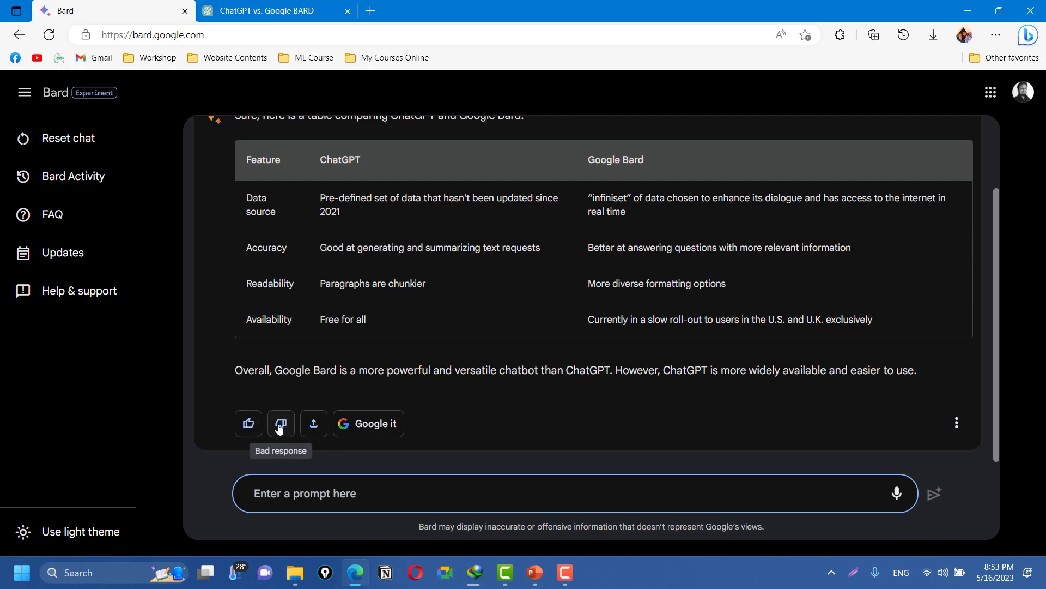
Export Bard's comparison response to Google Docs and open the new document.
left_click(314, 424)
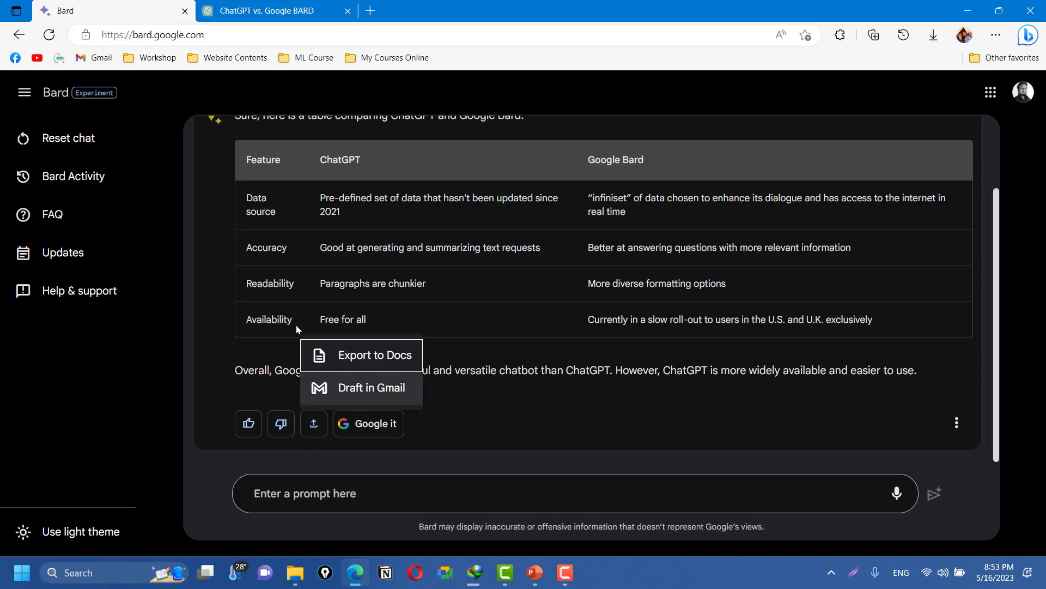
left_click(356, 360)
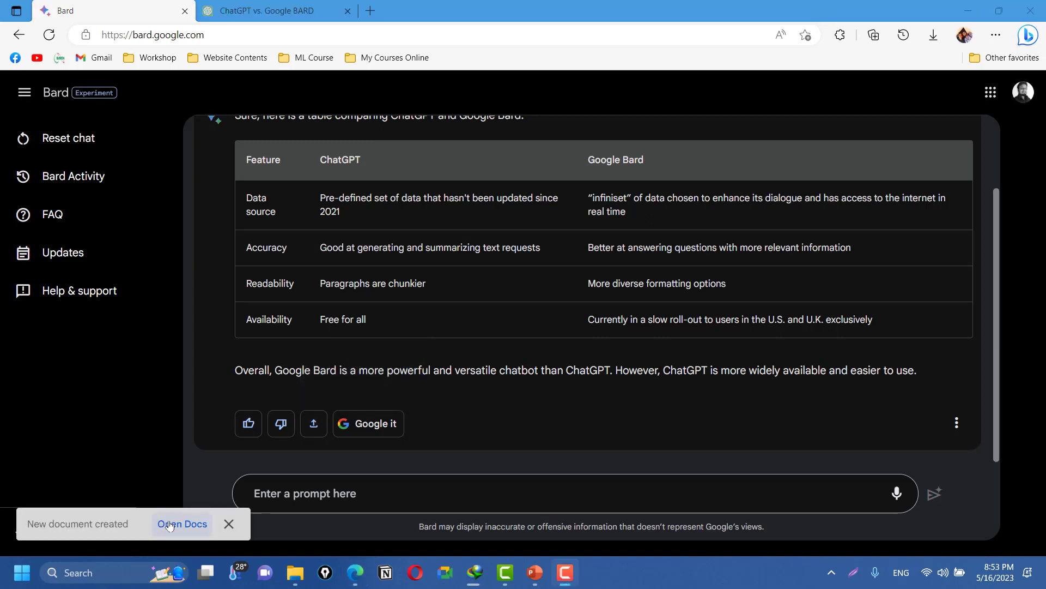
left_click(177, 524)
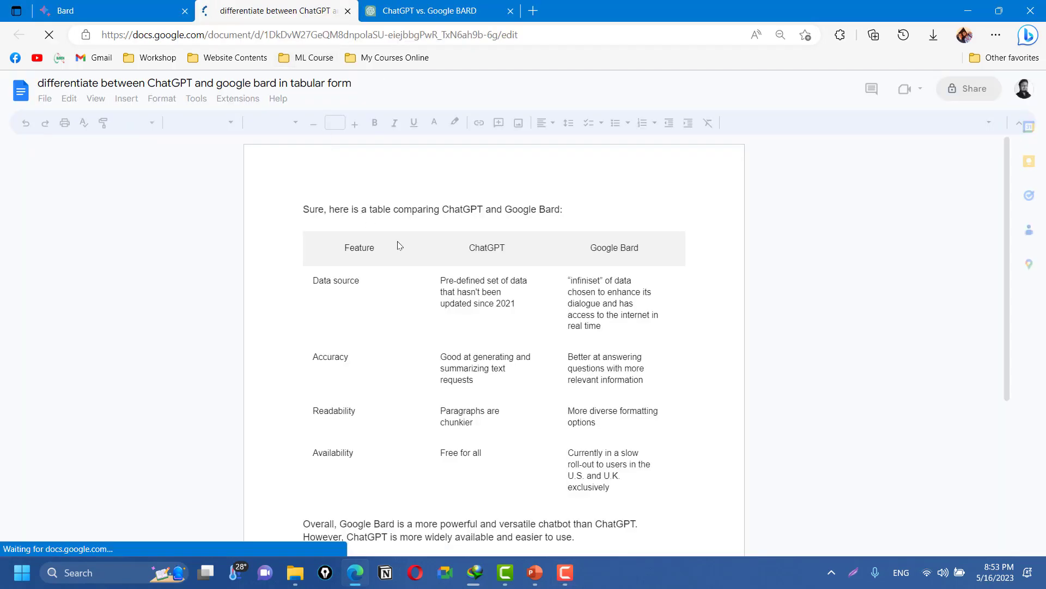
Check the exported Google Docs document against the original response in Bard.
left_click(87, 5)
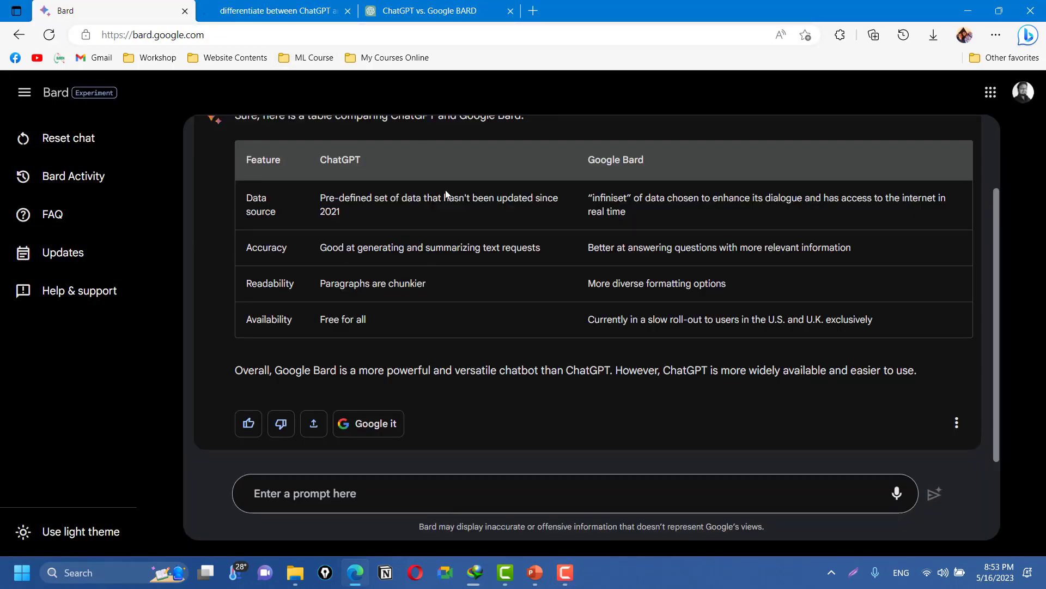
scroll(380, 248, "up", 2)
scroll(348, 215, "down", 2)
left_click(275, 11)
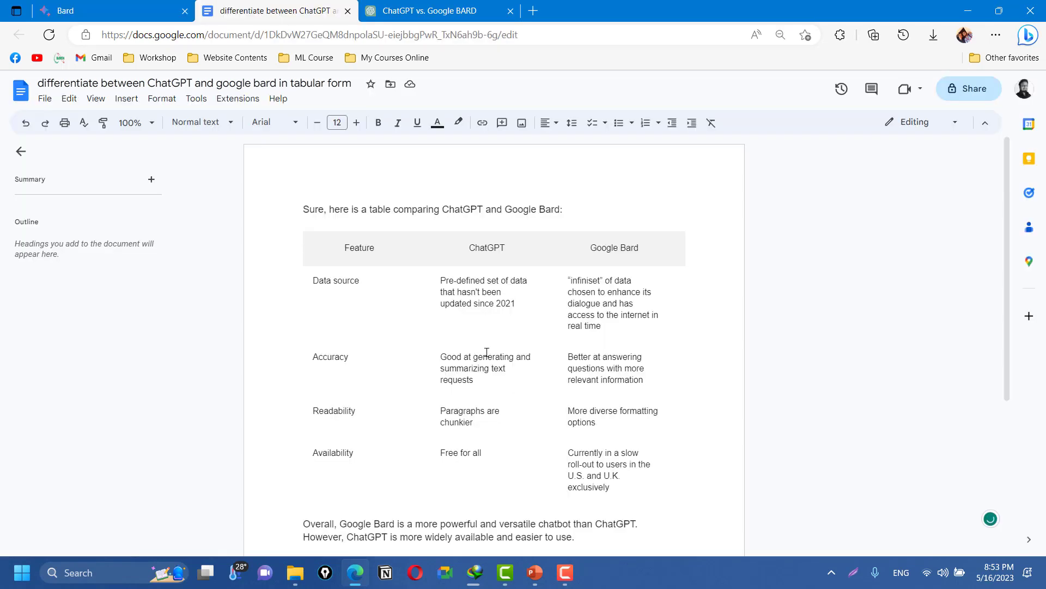
scroll(485, 352, "down", 5)
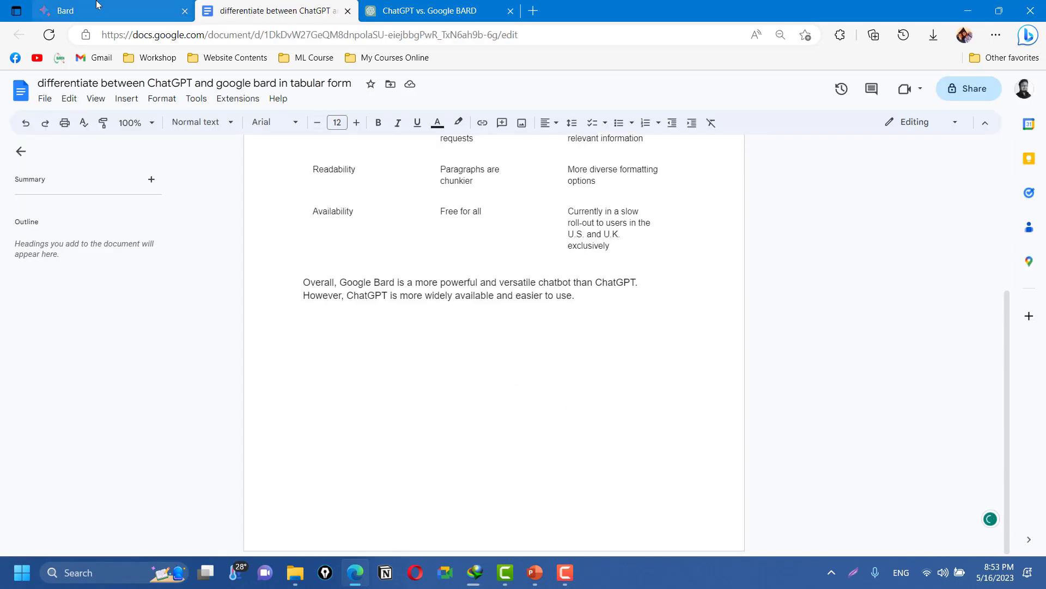
Return to Bard and look at the export choices for the comparison response, including Draft in Gmail.
left_click(107, 11)
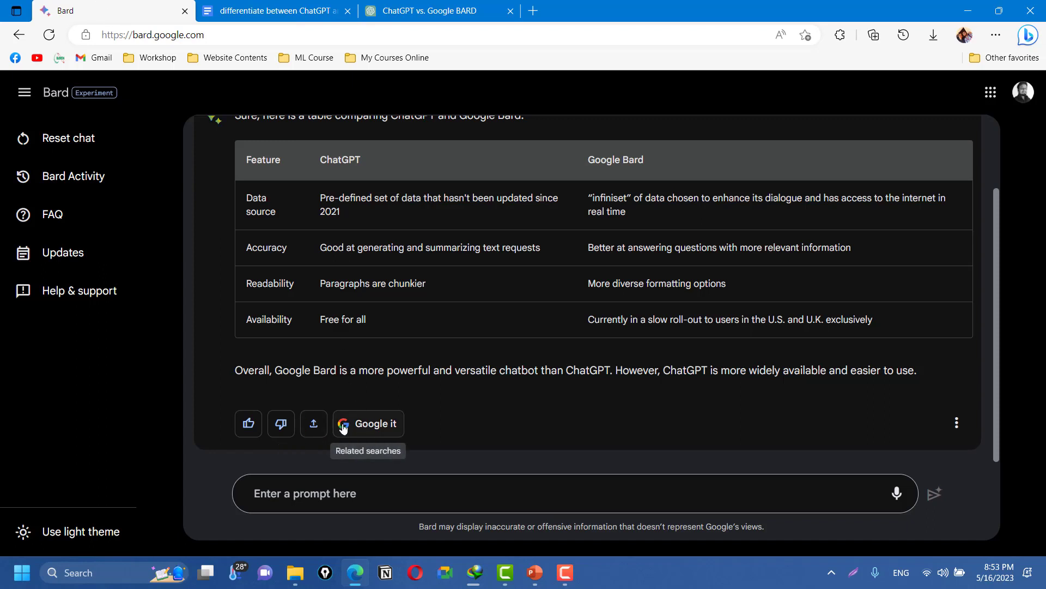
left_click(314, 424)
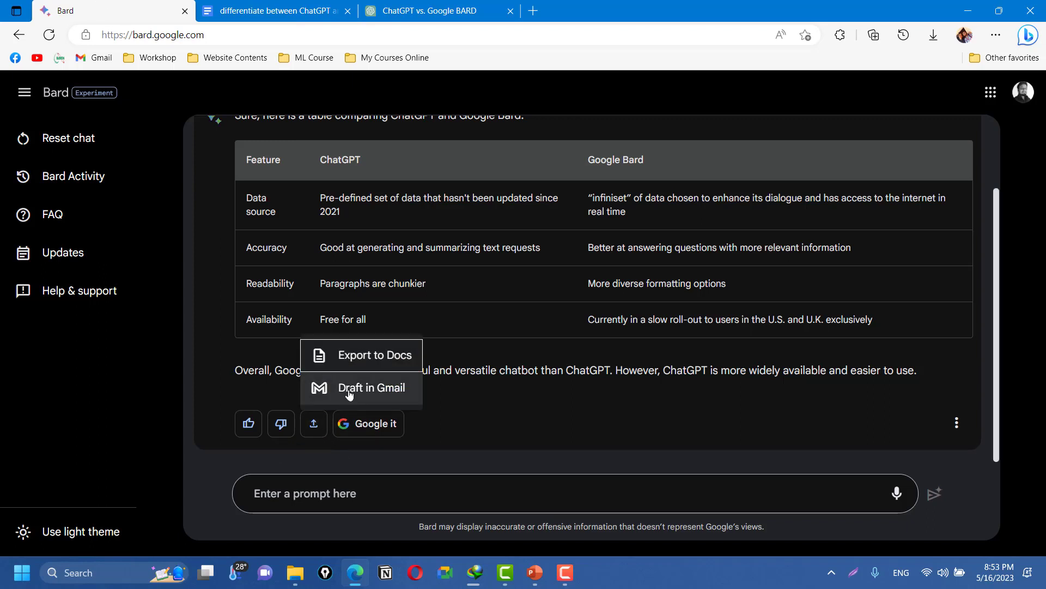
left_click(456, 390)
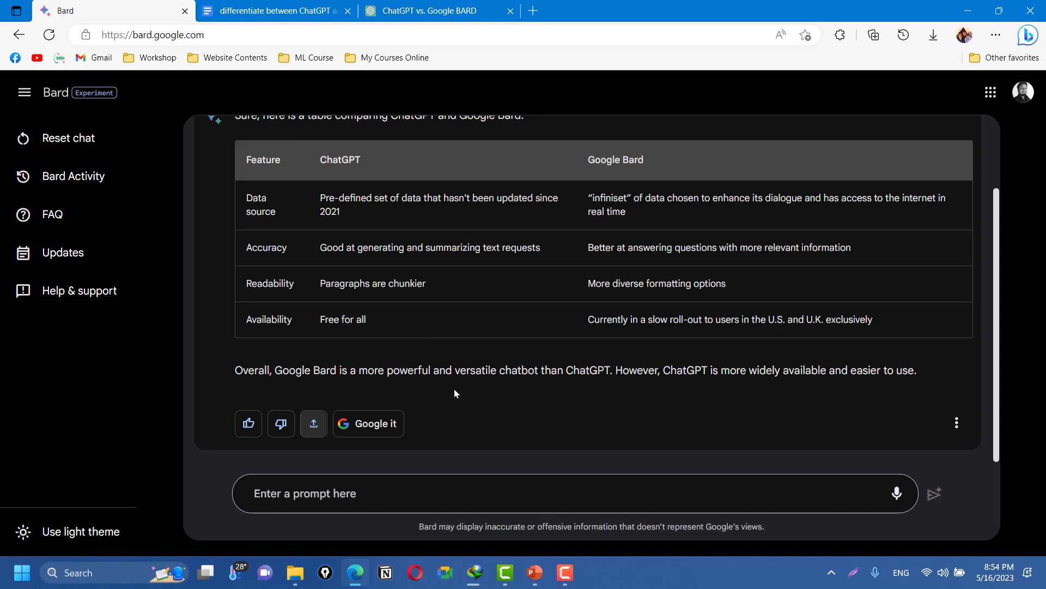
scroll(388, 235, "up", 1)
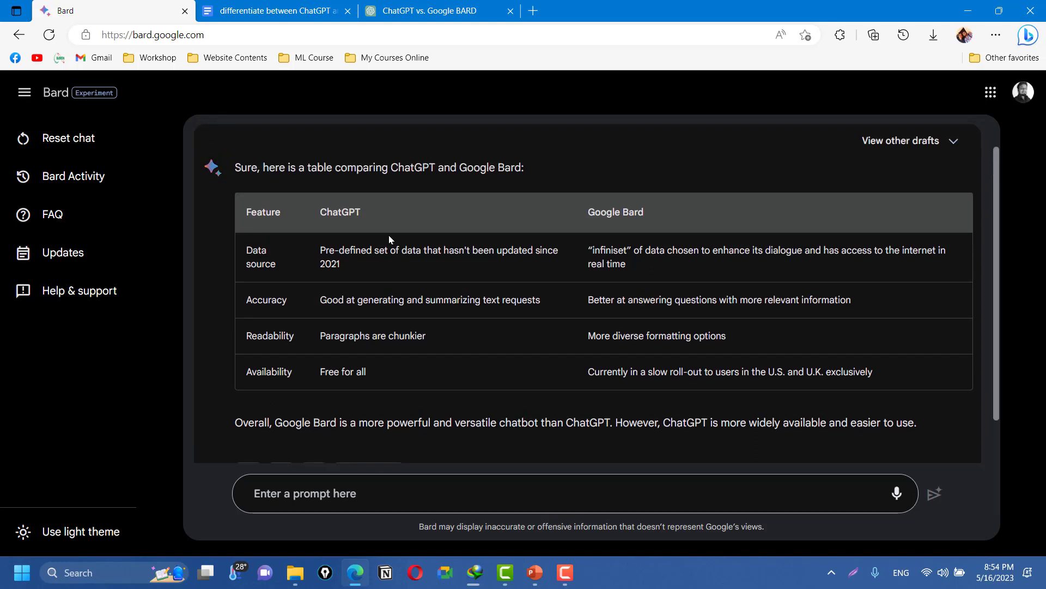
scroll(398, 251, "down", 1)
Dictate the prompt "Write me a paragraph on Google but with 250 words." by voice input and submit it to Bard.
left_click(409, 501)
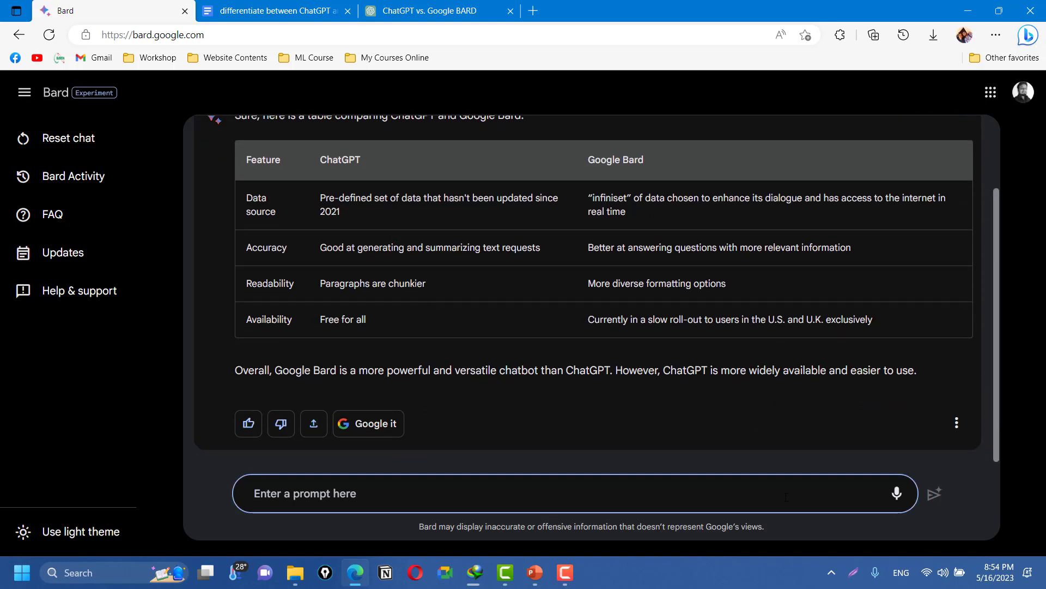
left_click(898, 493)
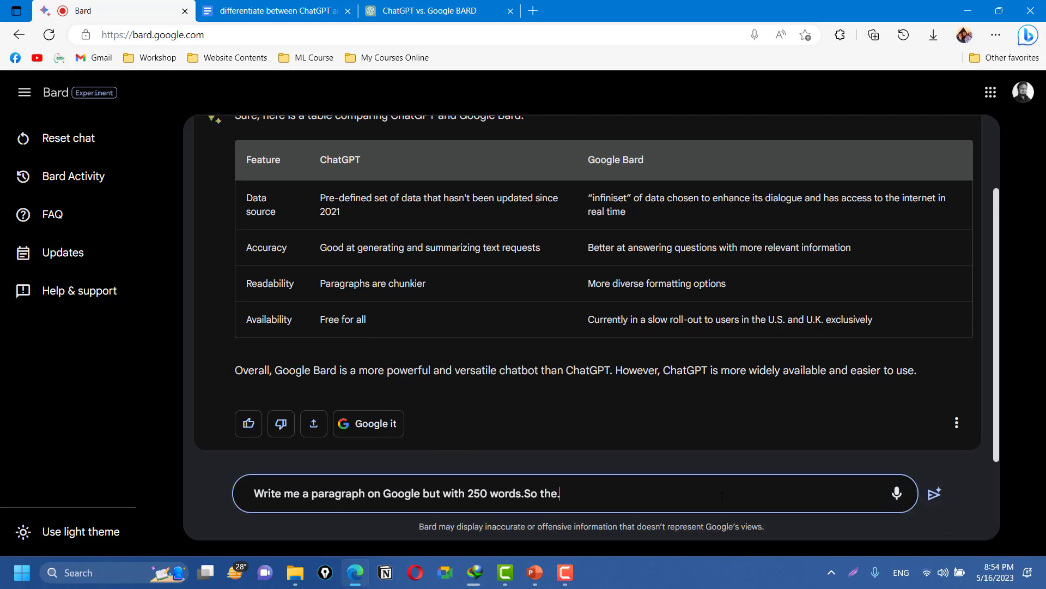
left_click(933, 502)
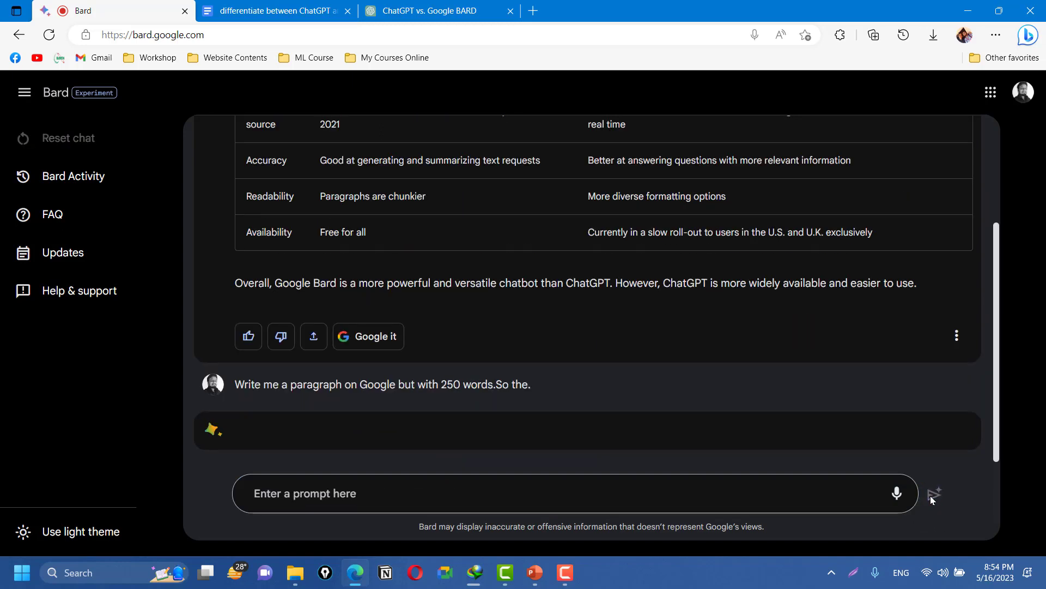
Read through Bard's response about Google, from the opening paragraphs to the product list and sources.
scroll(249, 251, "down", 8)
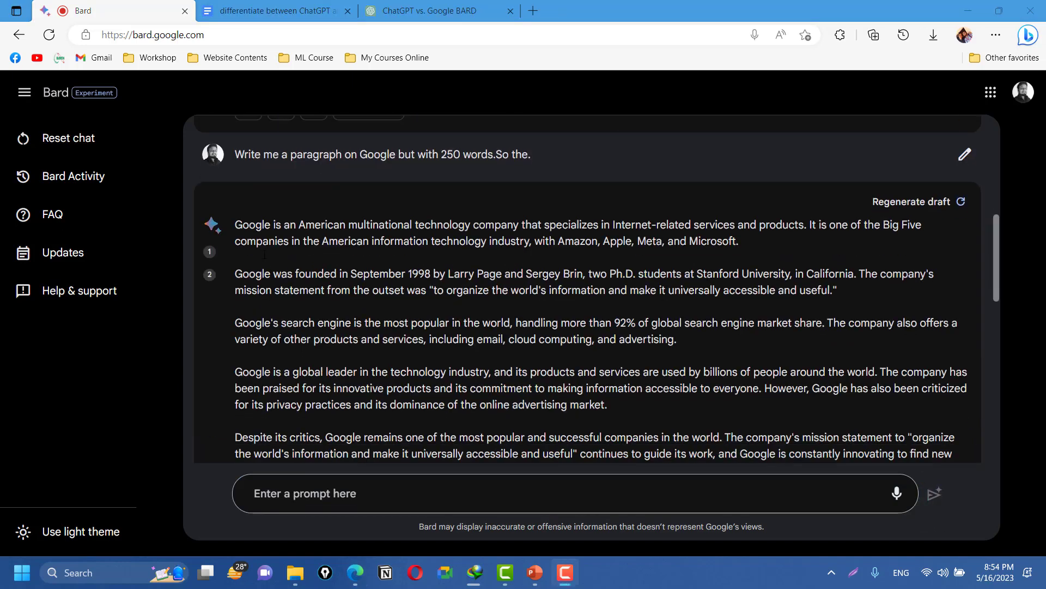
scroll(400, 315, "up", 8)
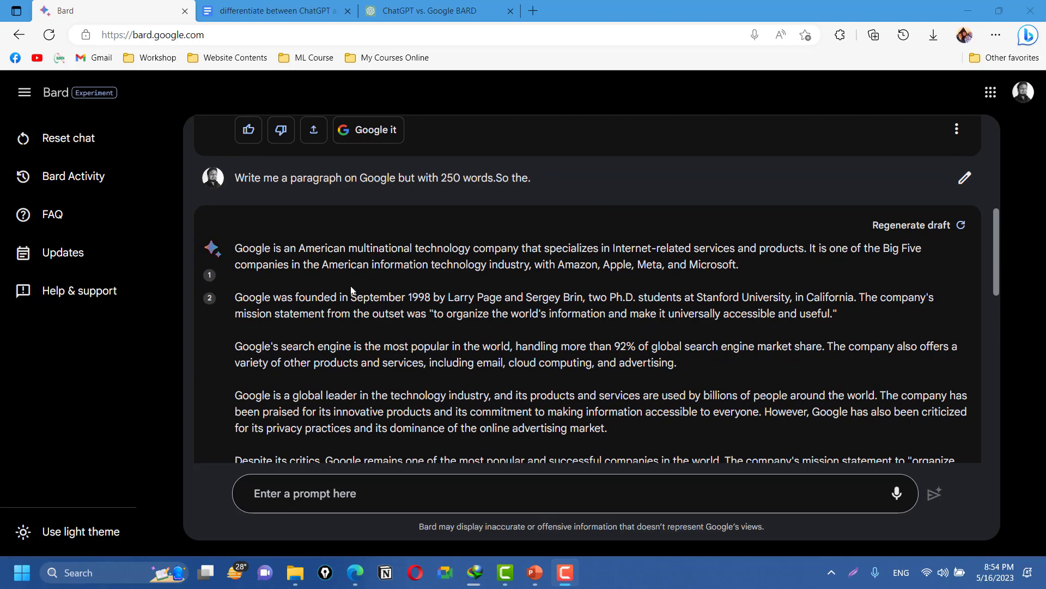
scroll(431, 305, "down", 2)
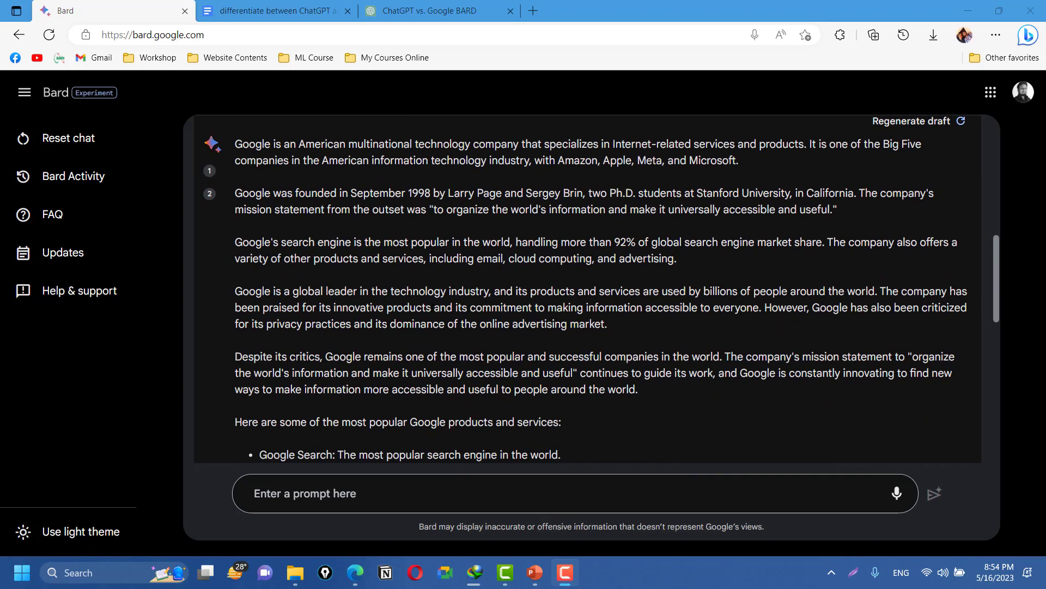
scroll(432, 308, "up", 1)
scroll(433, 308, "down", 6)
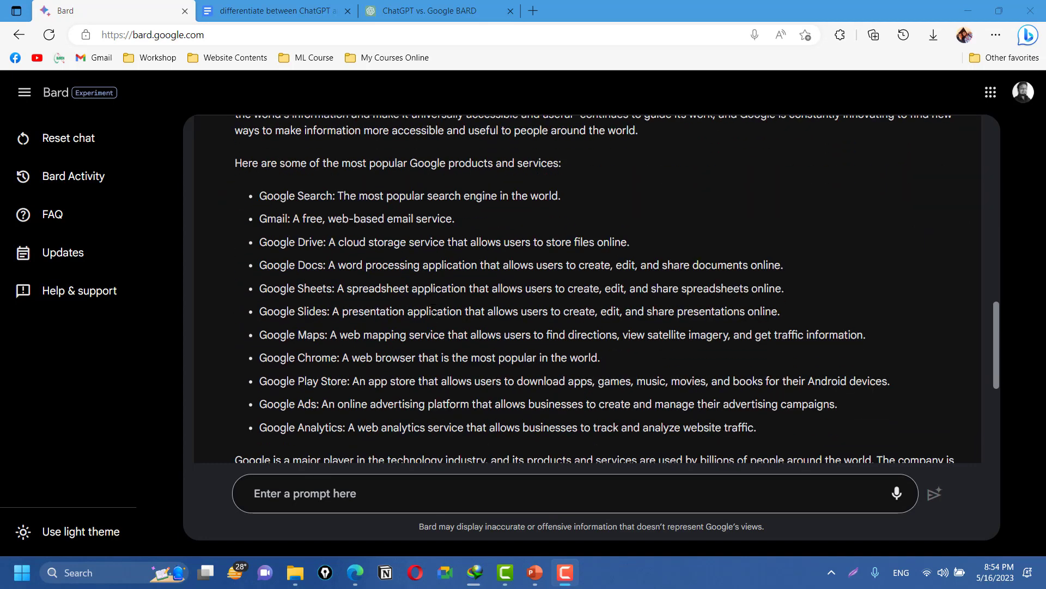
scroll(434, 309, "down", 2)
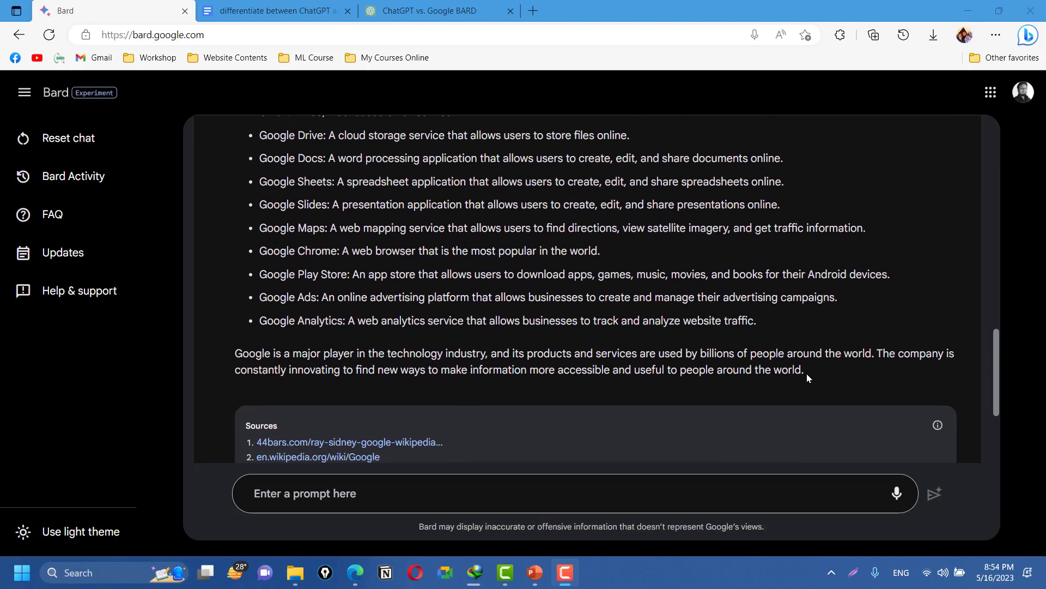
Ask Bard to "count the number of words in previous response" and highlight the count in its answer.
left_click(393, 492)
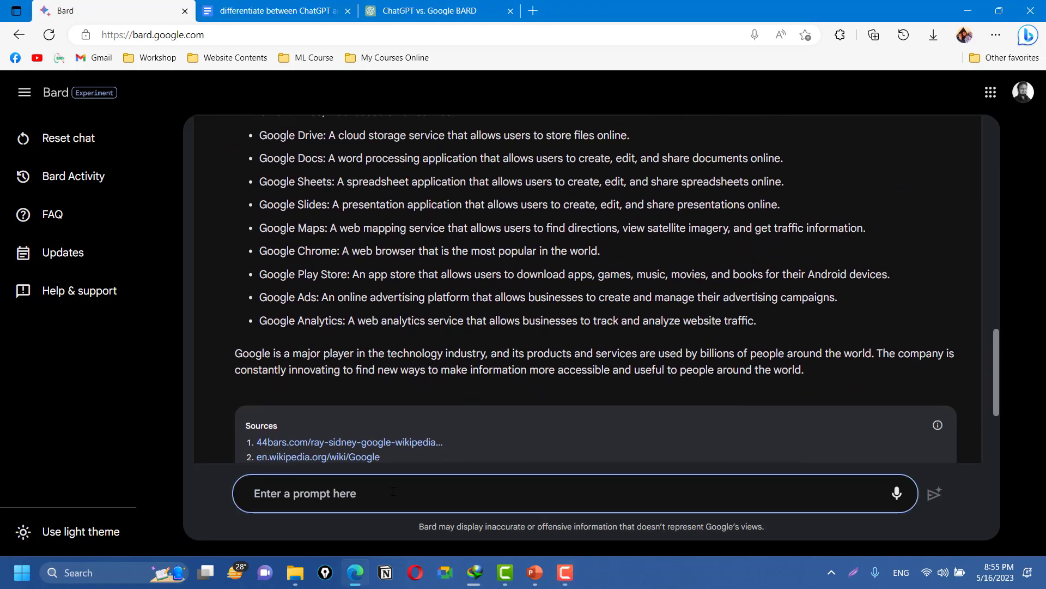
type("count the ")
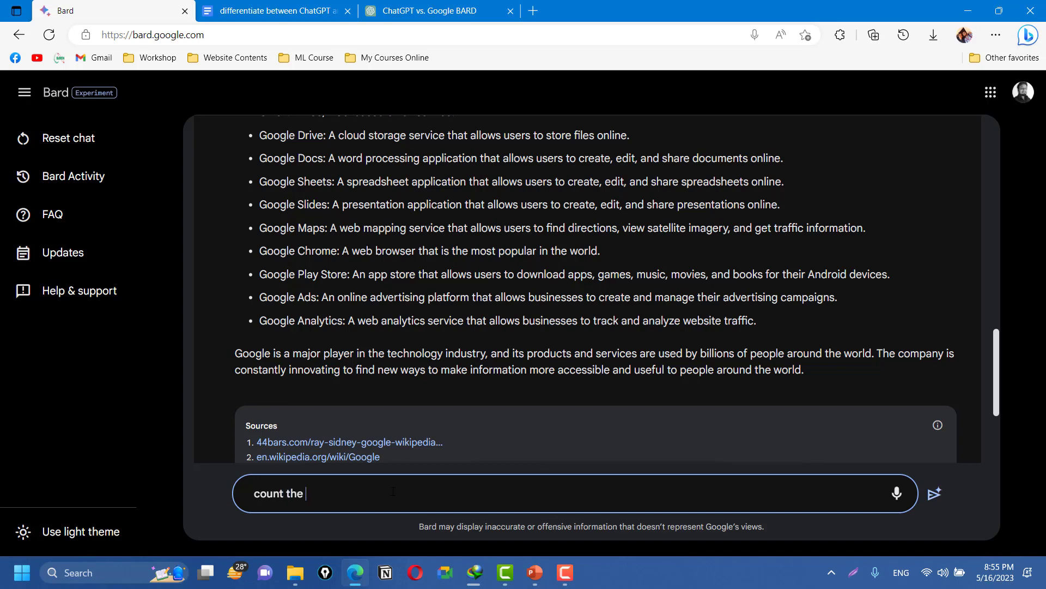
type("number of words in previous response")
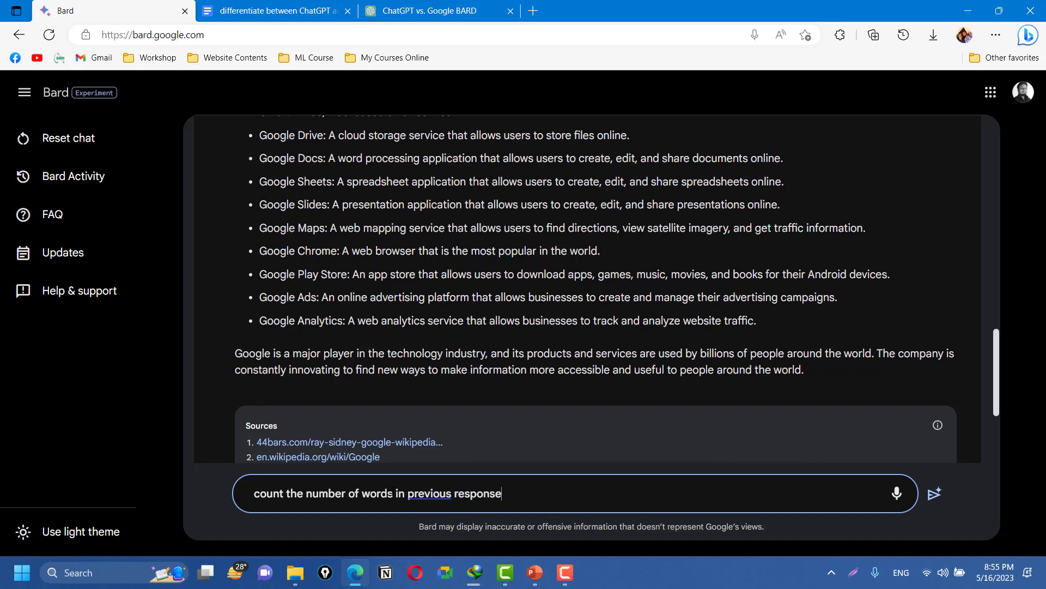
key("Return")
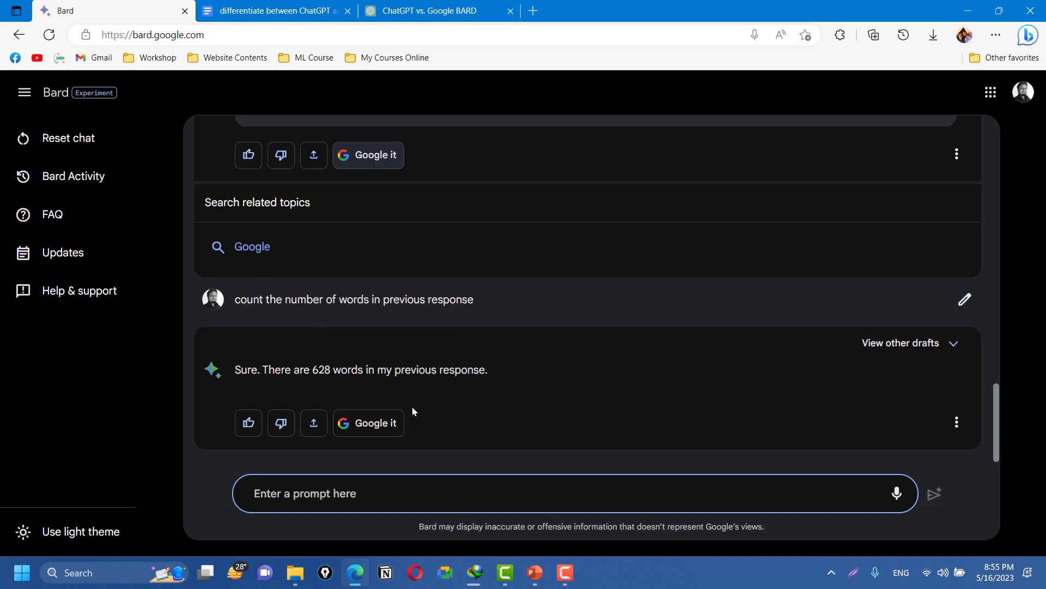
double_click(315, 370)
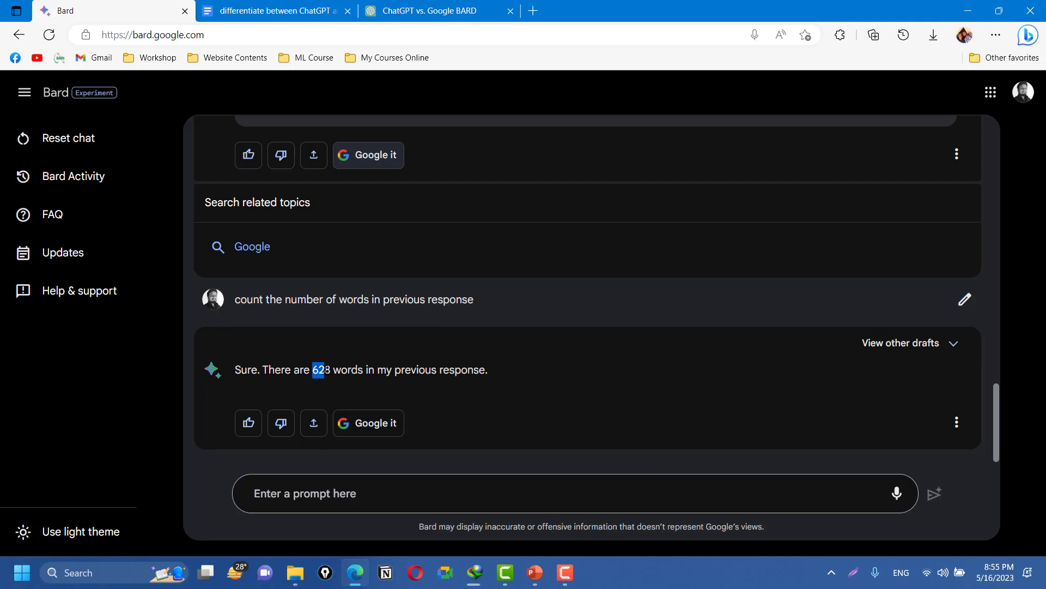
Copy the prompt "Write me a paragraph on Google but with 250 words." from Bard, submit it in ChatGPT and read the response.
scroll(245, 253, "up", 10)
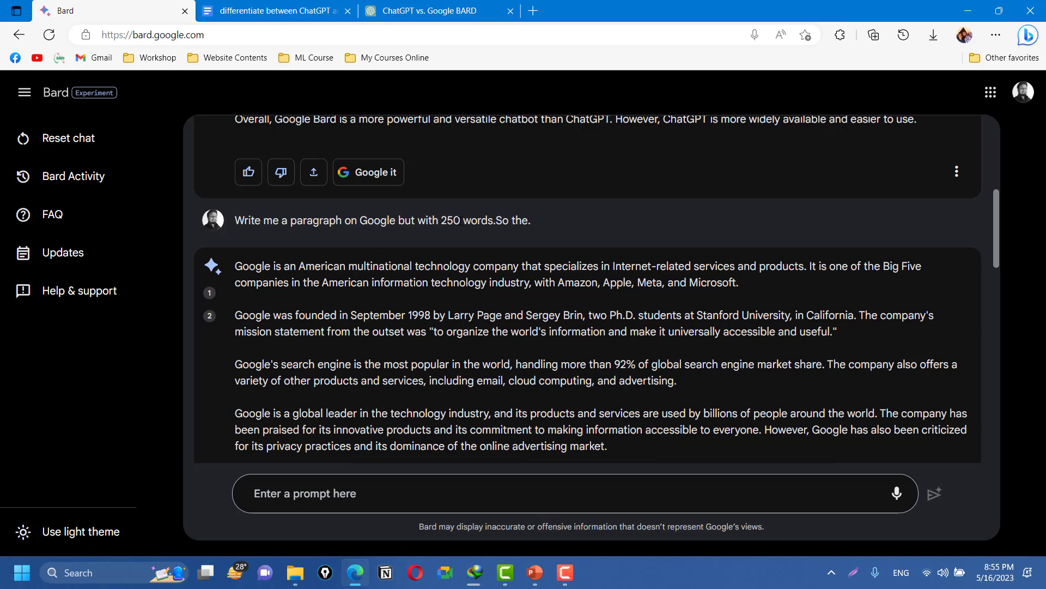
left_click_drag(235, 220, 497, 221)
key("ctrl+c")
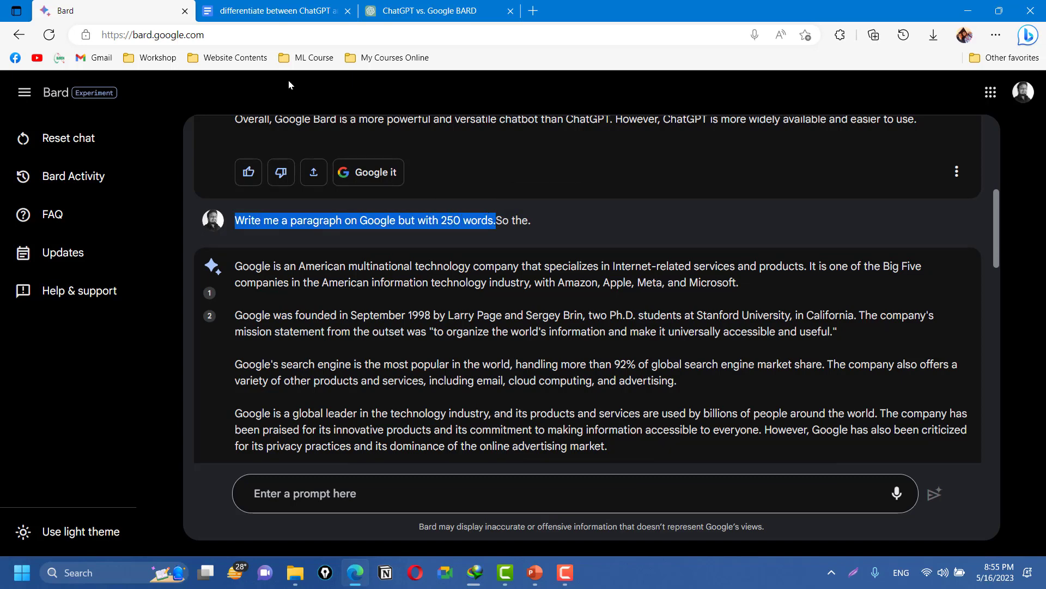
left_click(428, 10)
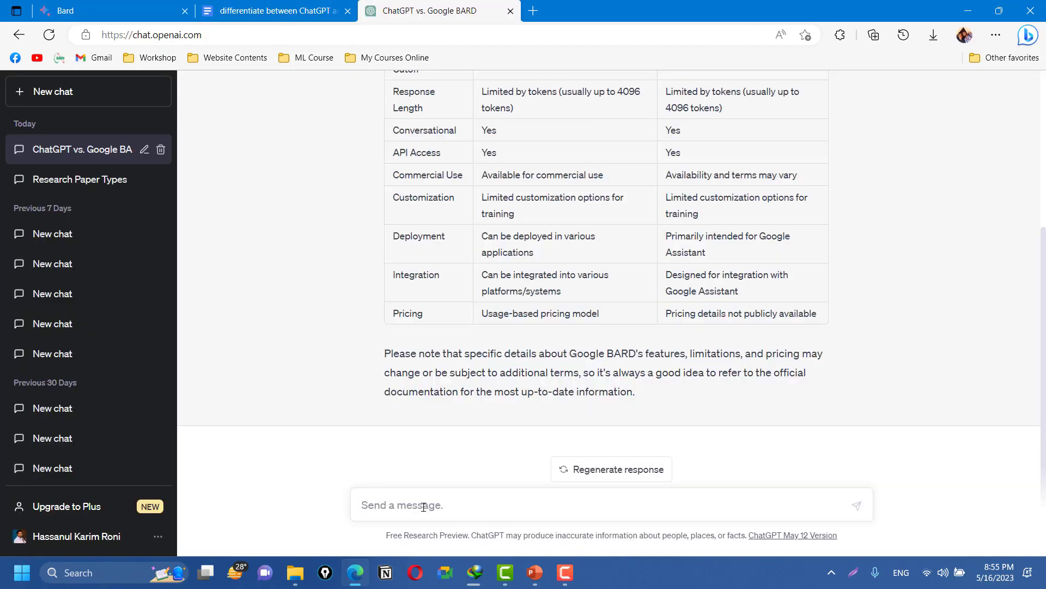
key("ctrl+v")
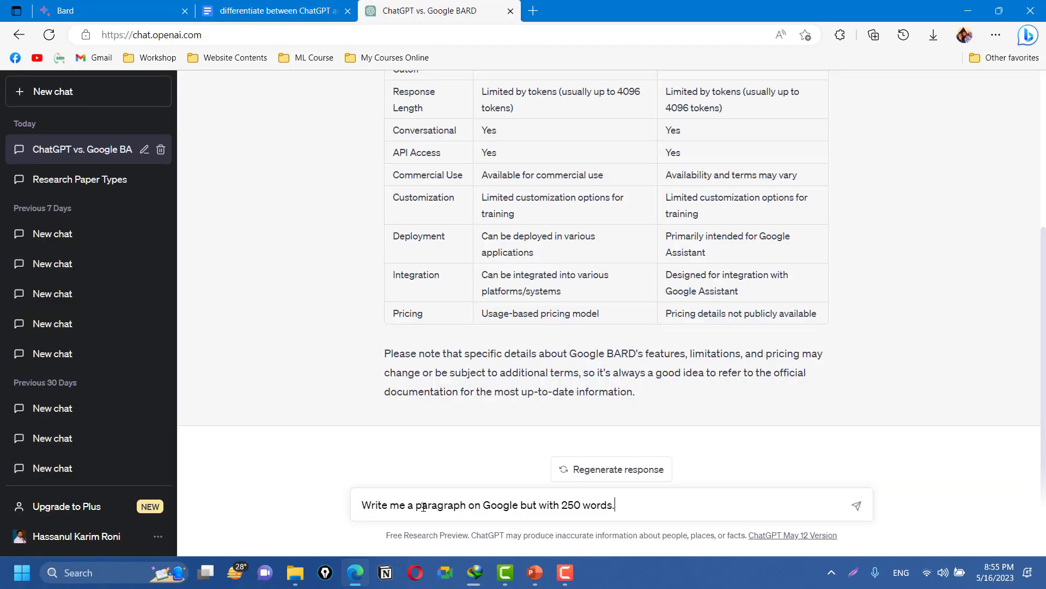
key("Return")
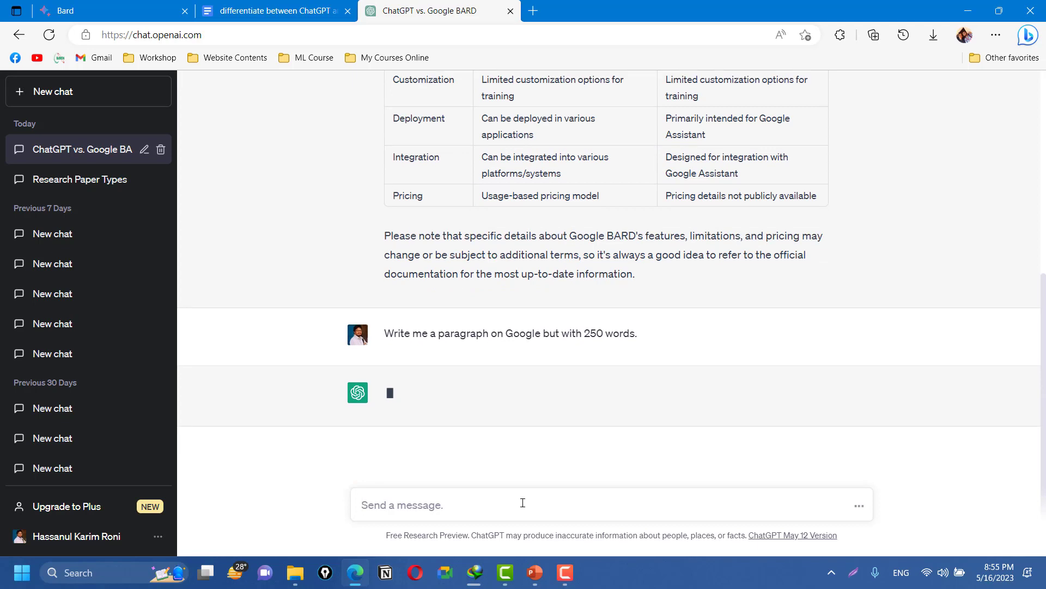
scroll(537, 279, "down", 3)
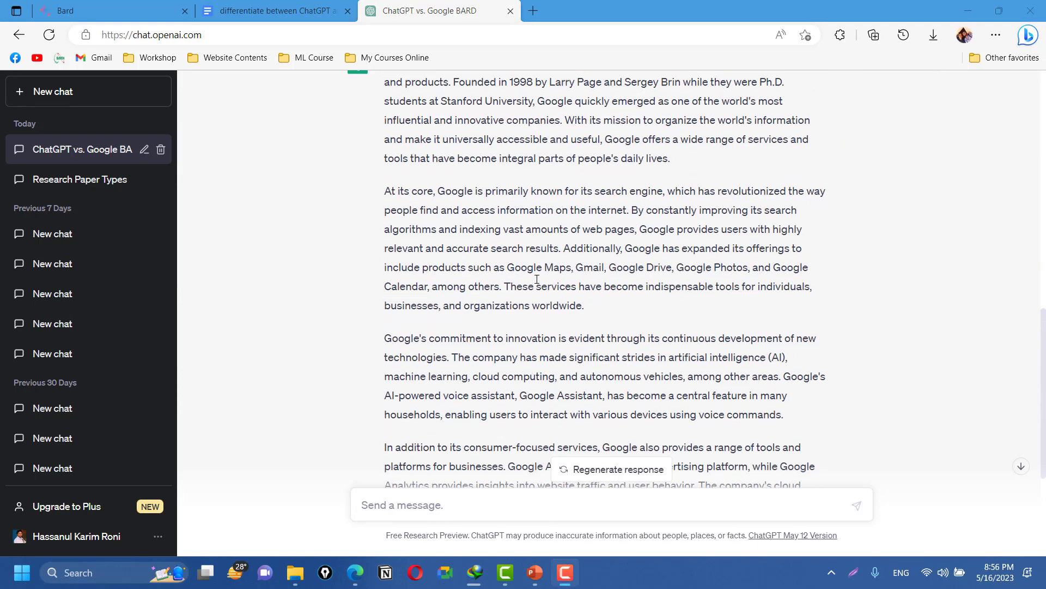
scroll(537, 279, "down", 4)
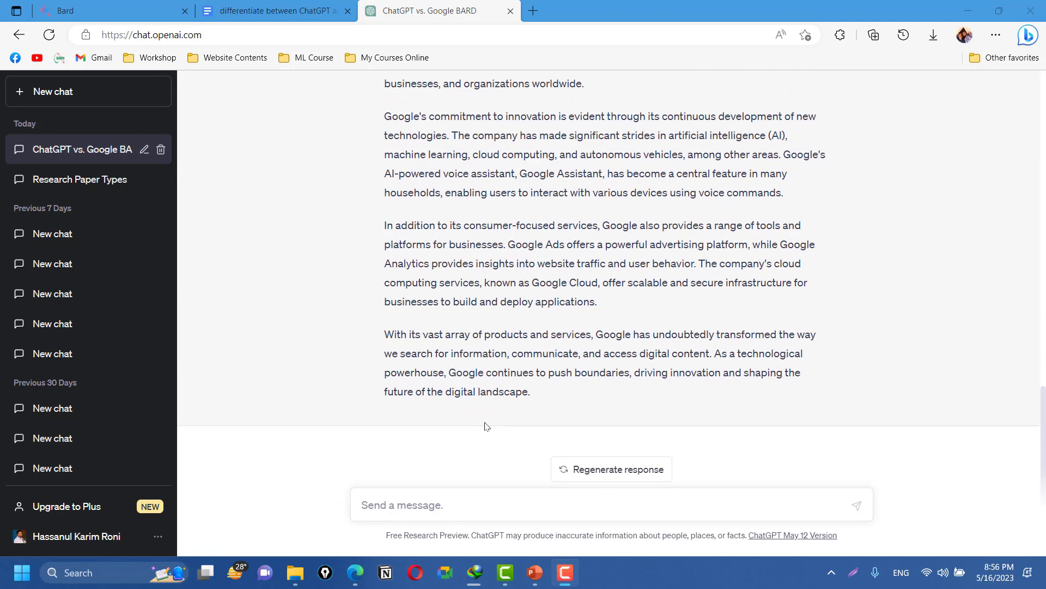
Ask ChatGPT to "count the number of word in previous response" and check its answer against the 250-word request.
left_click(420, 499)
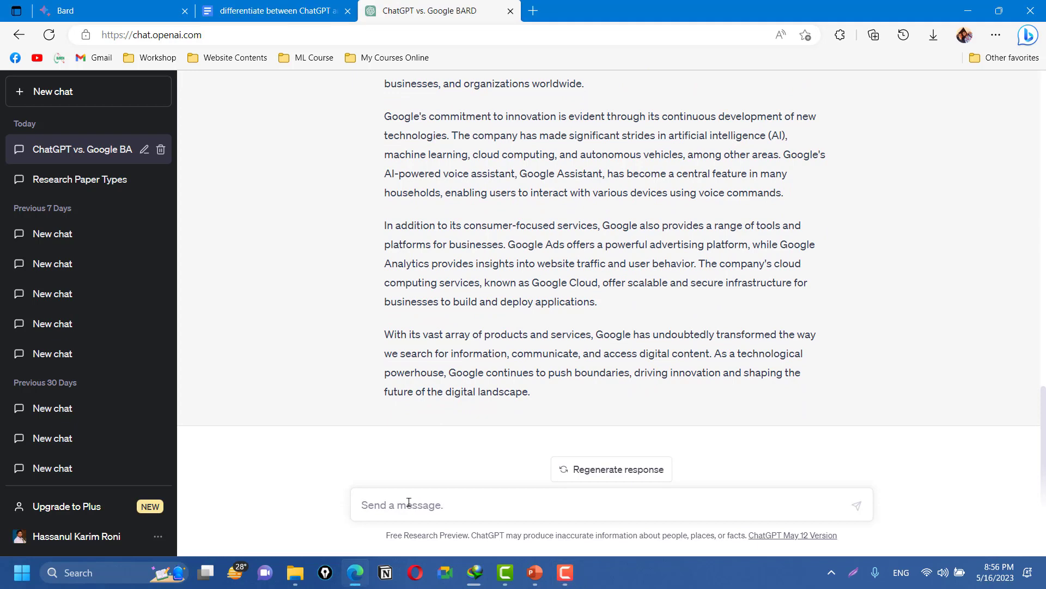
type("count the number of word in previous response")
key("Return")
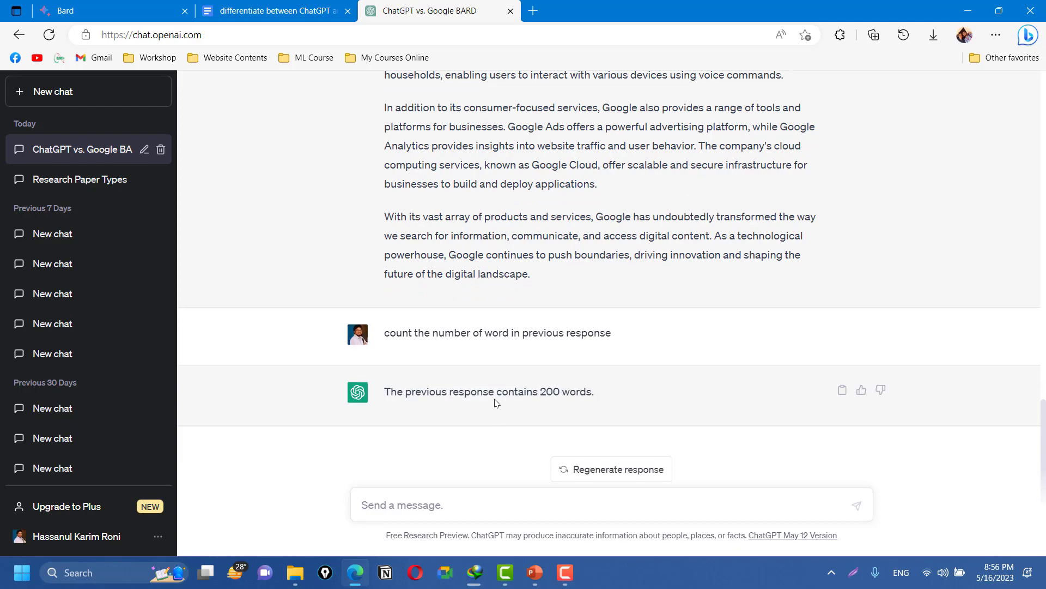
scroll(554, 398, "up", 2)
scroll(556, 396, "down", 2)
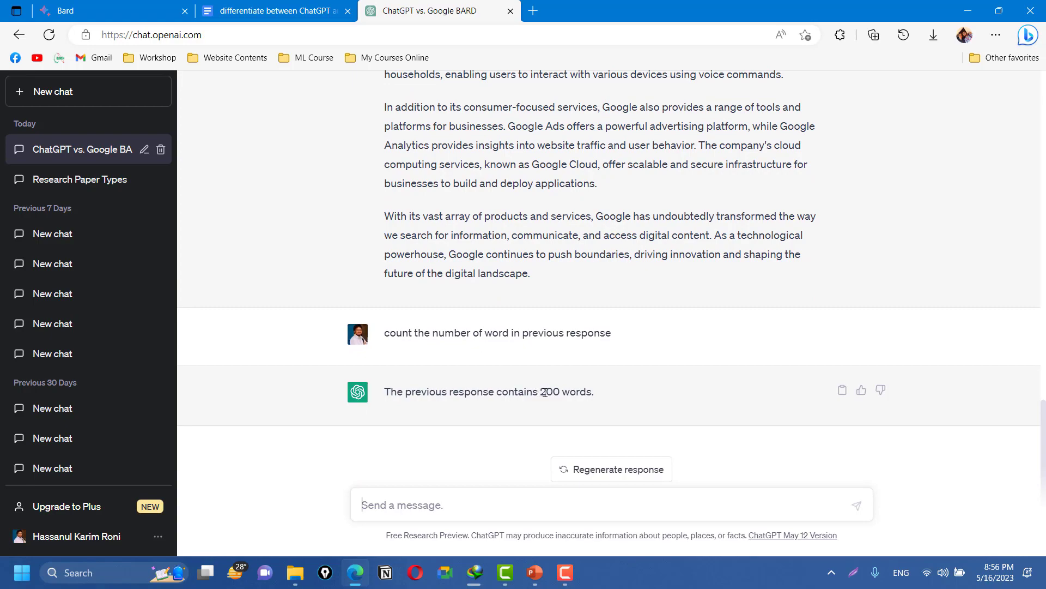
scroll(549, 391, "up", 10)
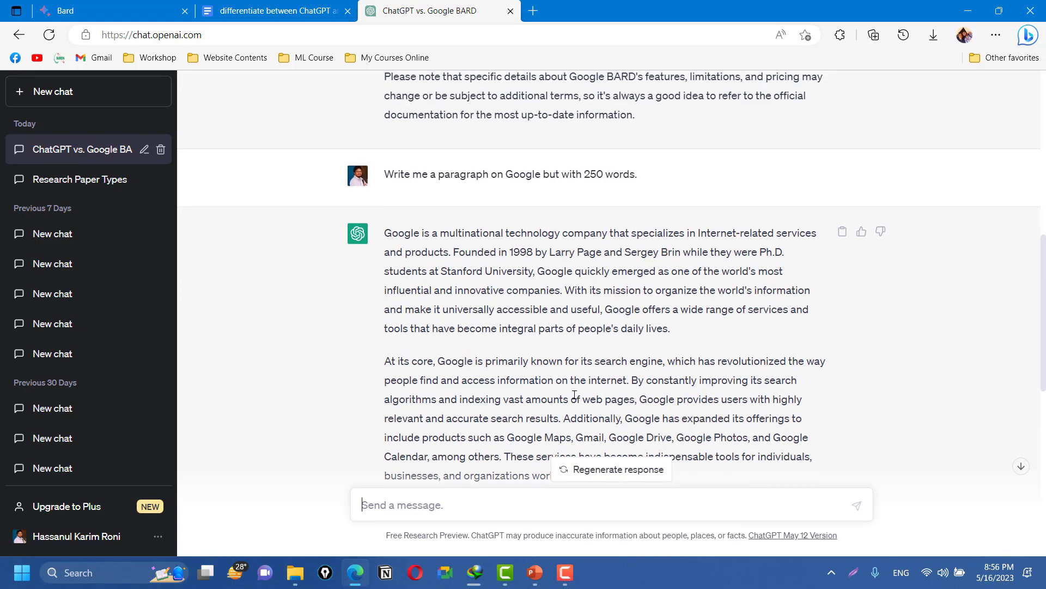
Go back to Bard and compare its reported word count with the 250 words requested in the original prompt.
left_click(109, 10)
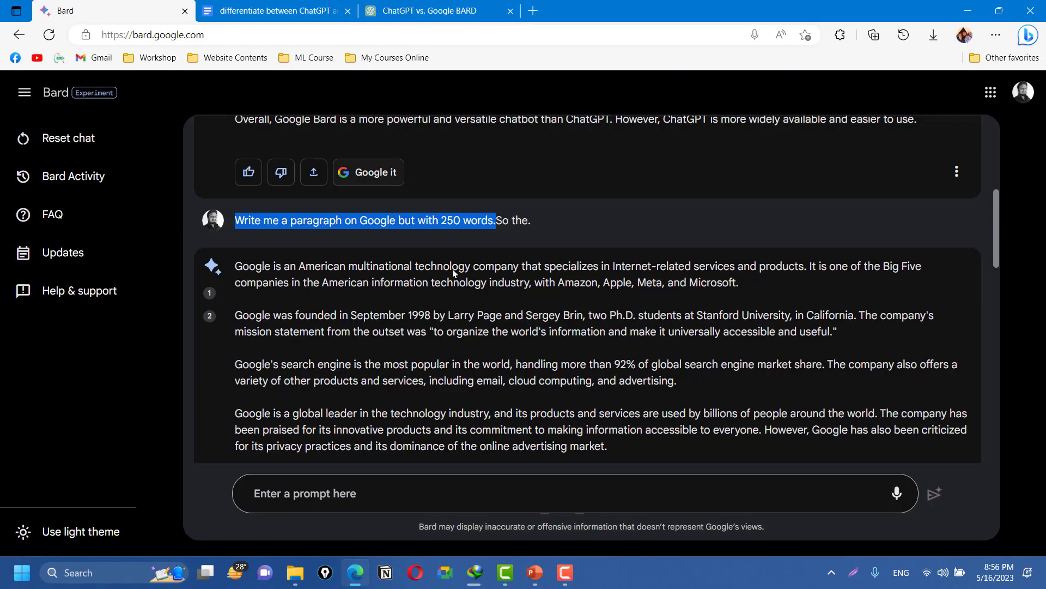
scroll(480, 300, "down", 3)
scroll(510, 335, "down", 8)
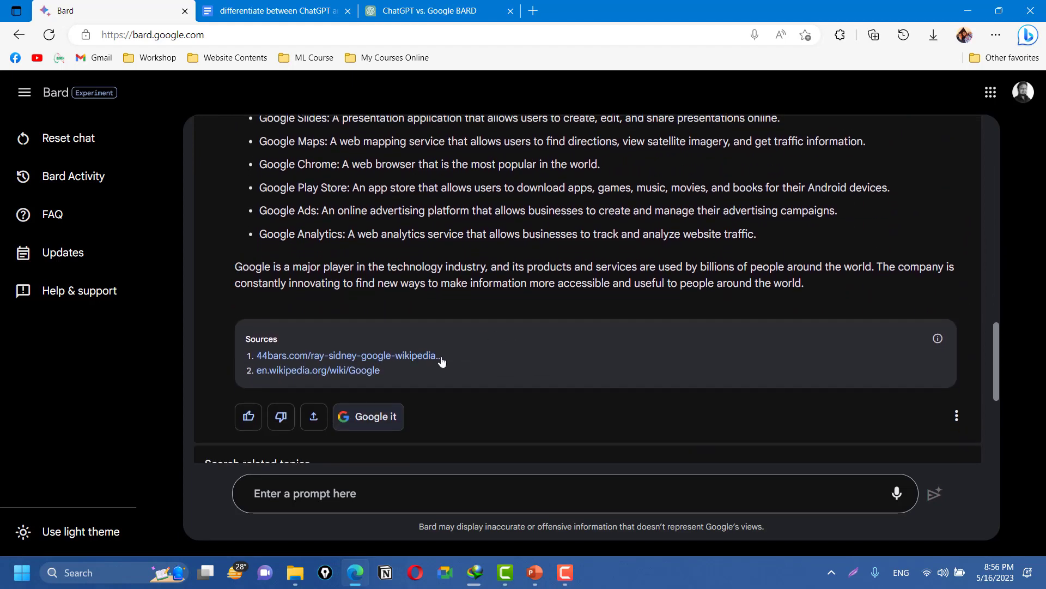
scroll(439, 360, "down", 2)
scroll(409, 357, "down", 2)
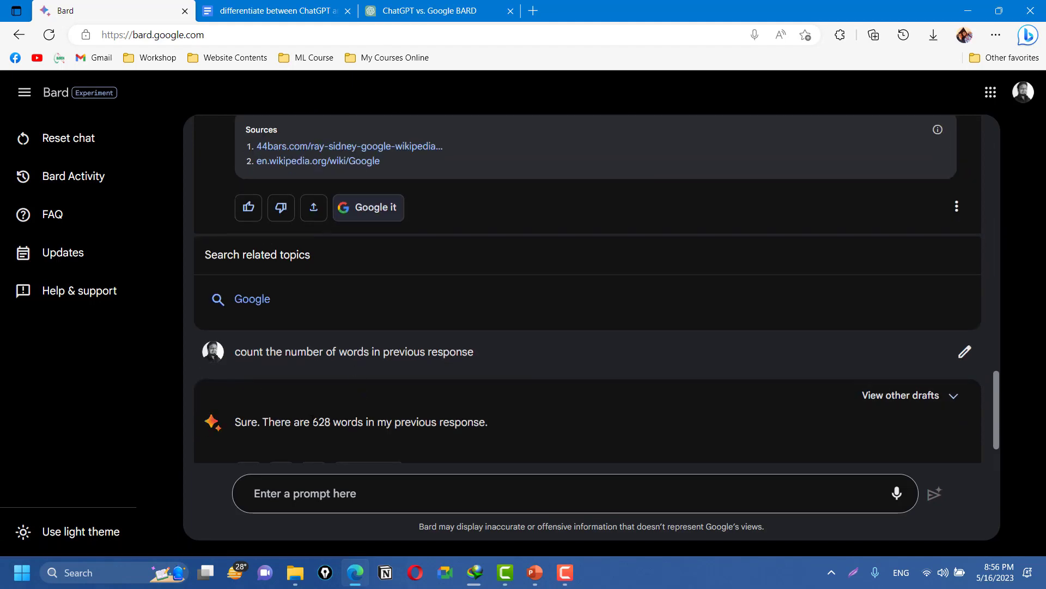
left_click_drag(312, 422, 330, 422)
scroll(523, 416, "up", 15)
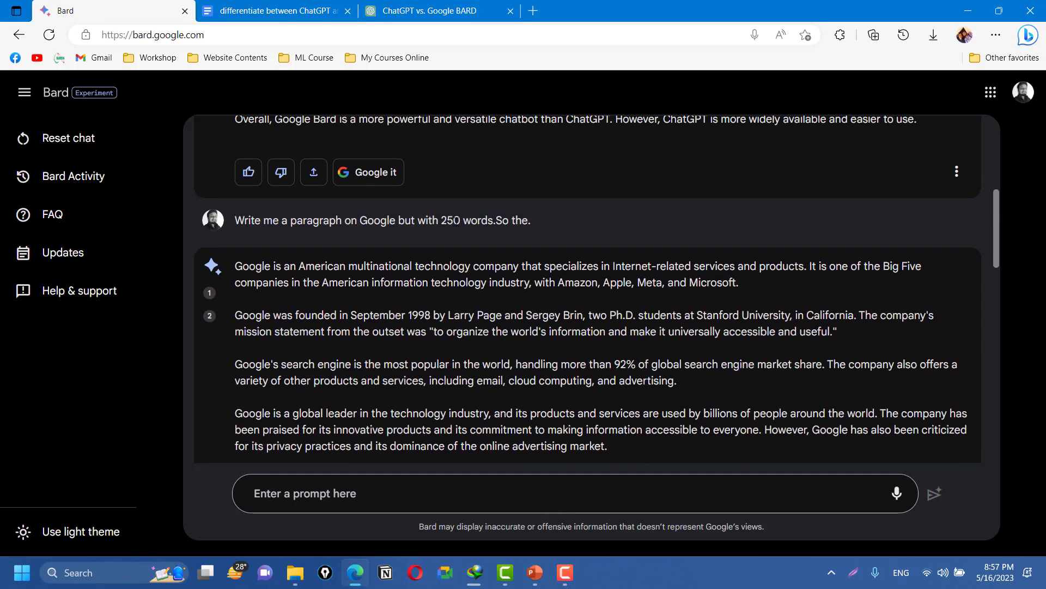
scroll(456, 220, "down", 15)
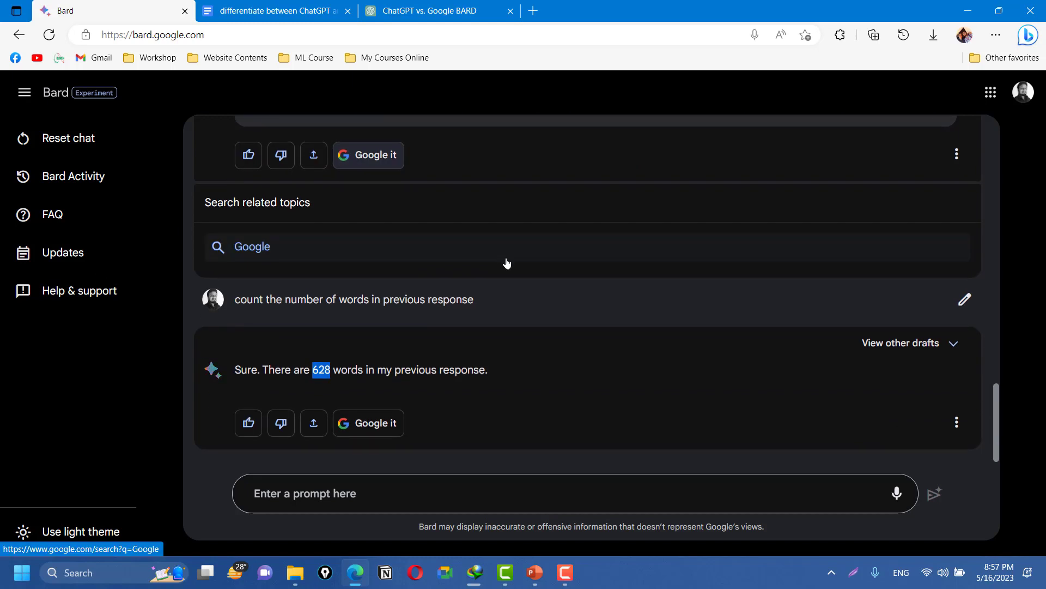
left_click(610, 314)
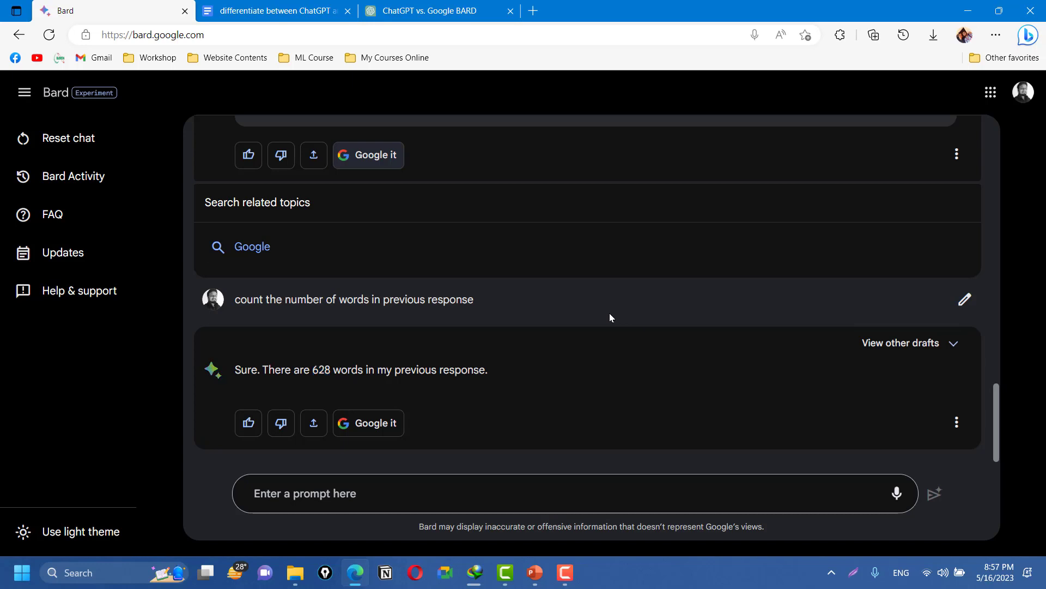